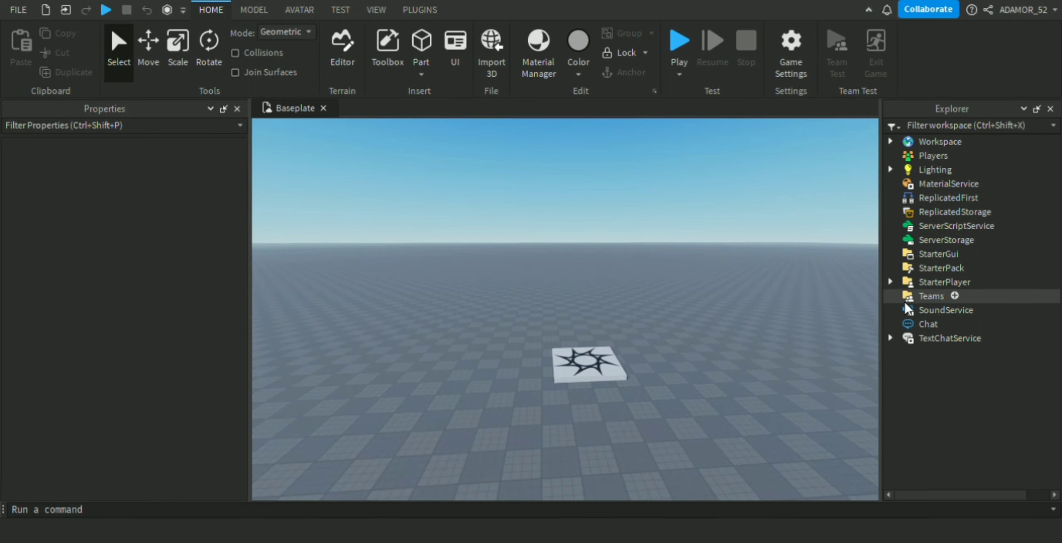
# - Add a team named Prisoners to Teams and set its TeamColor to Deep orange
pyautogui.click(950, 296)
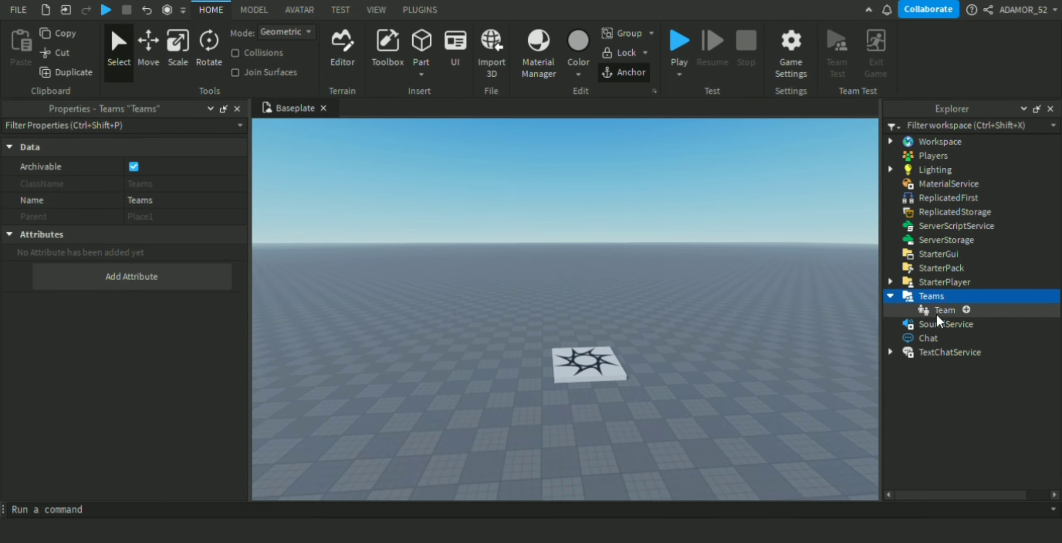
pyautogui.click(939, 311)
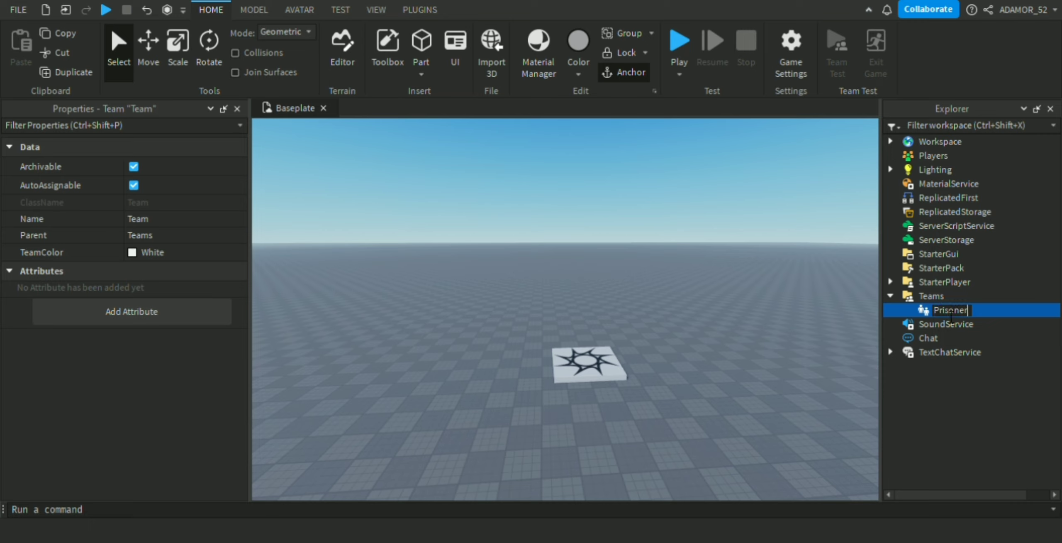
pyautogui.write('s')
pyautogui.press('Return')
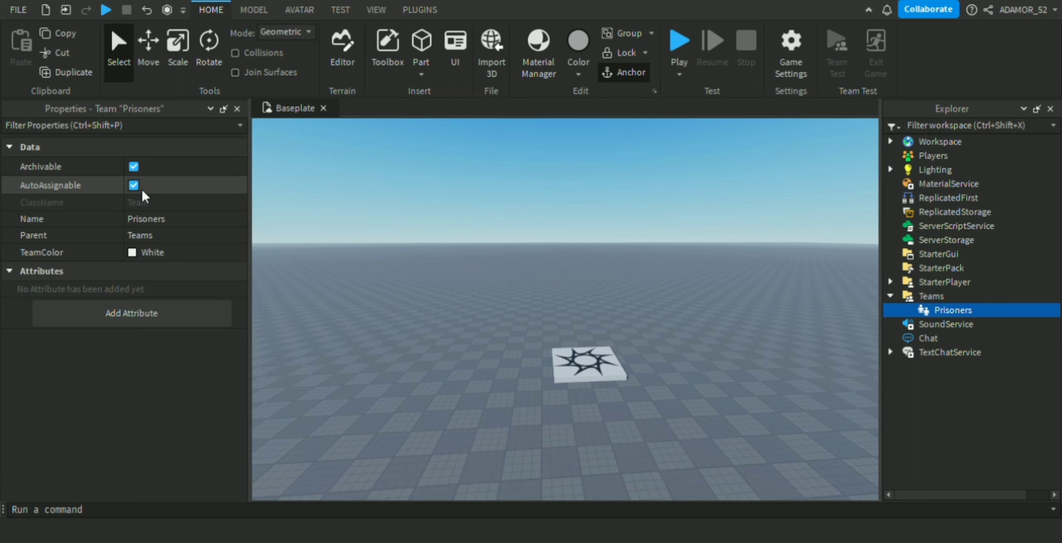
pyautogui.click(134, 251)
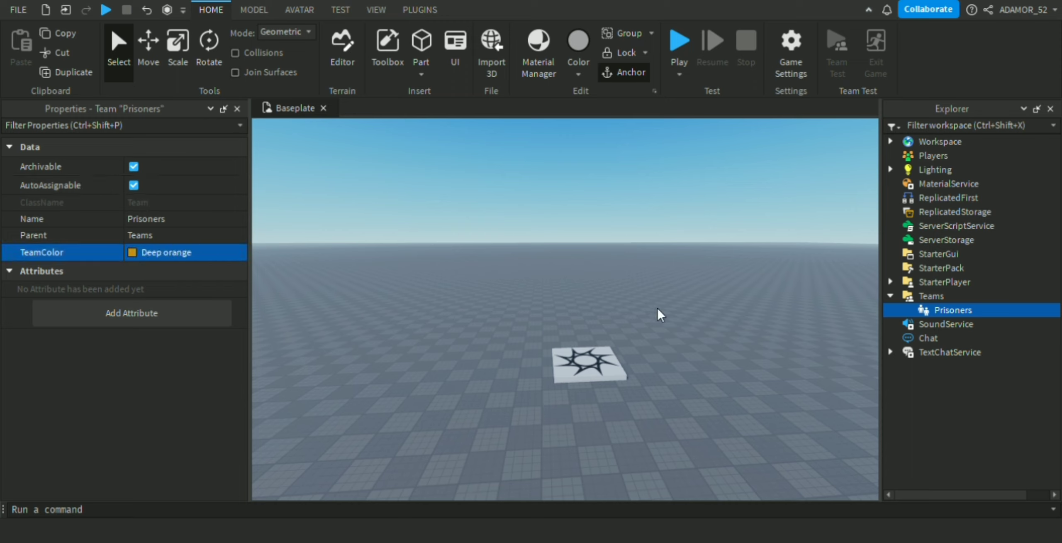
# - Duplicate the Prisoners team, rename the copy Police, and pick a different TeamColor for it
pyautogui.hotkey('ctrl', 'd')
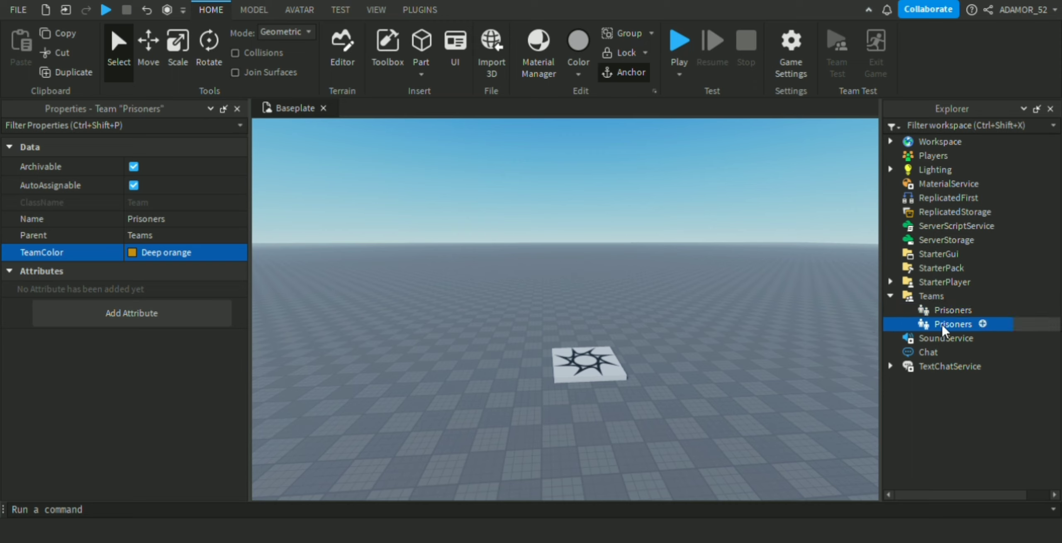
pyautogui.doubleClick(942, 324)
pyautogui.write('Police')
pyautogui.press('Return')
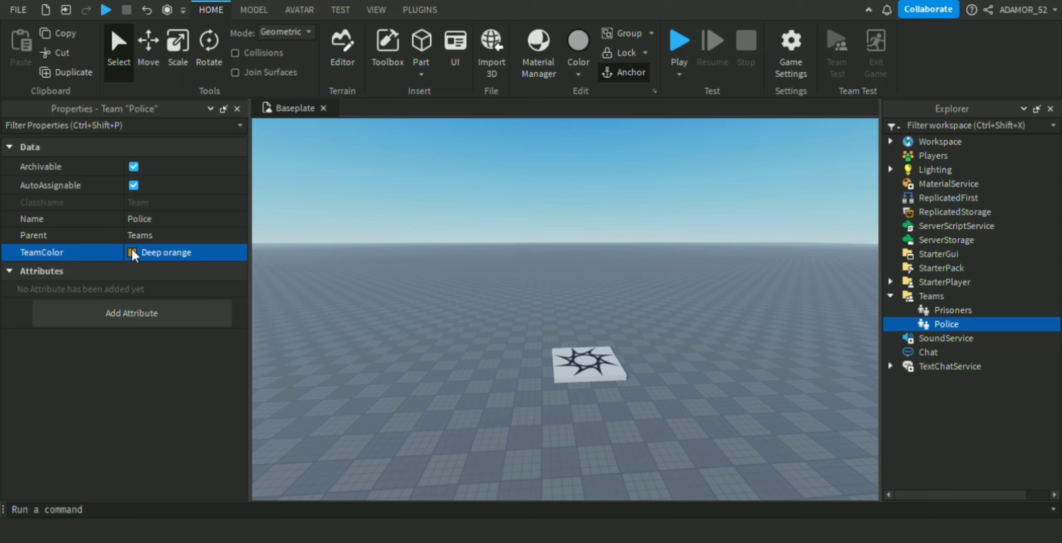
pyautogui.click(193, 328)
pyautogui.click(796, 313)
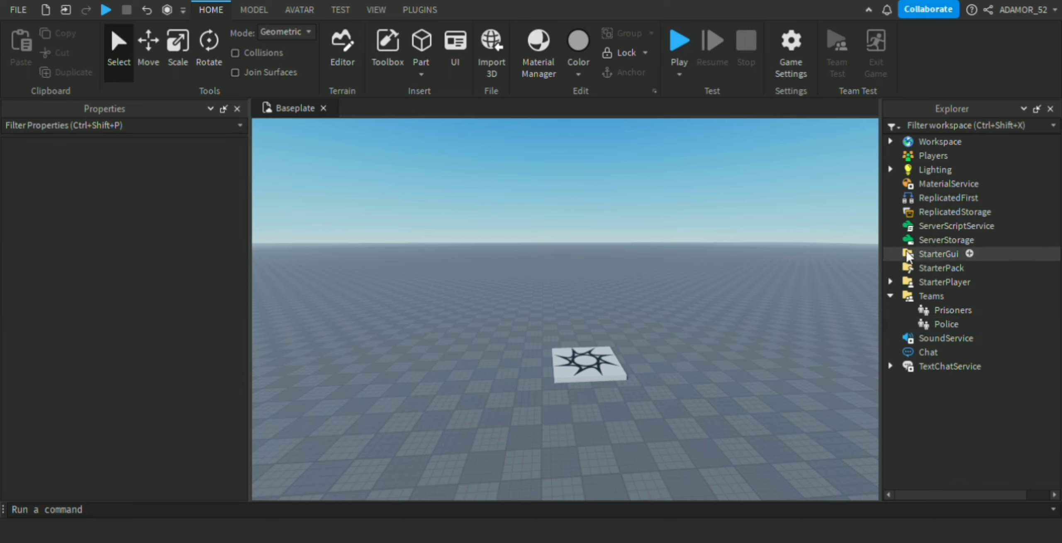
# - Add a ScreenGui to StarterGui and name it OpenButton
pyautogui.click(896, 294)
pyautogui.click(954, 253)
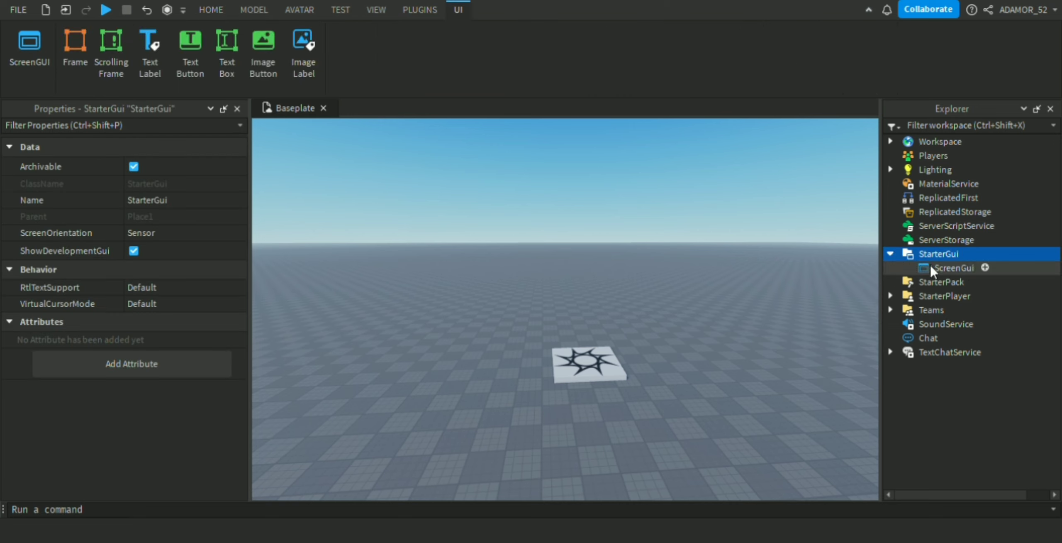
pyautogui.click(936, 267)
pyautogui.press('F2')
pyautogui.write('O')
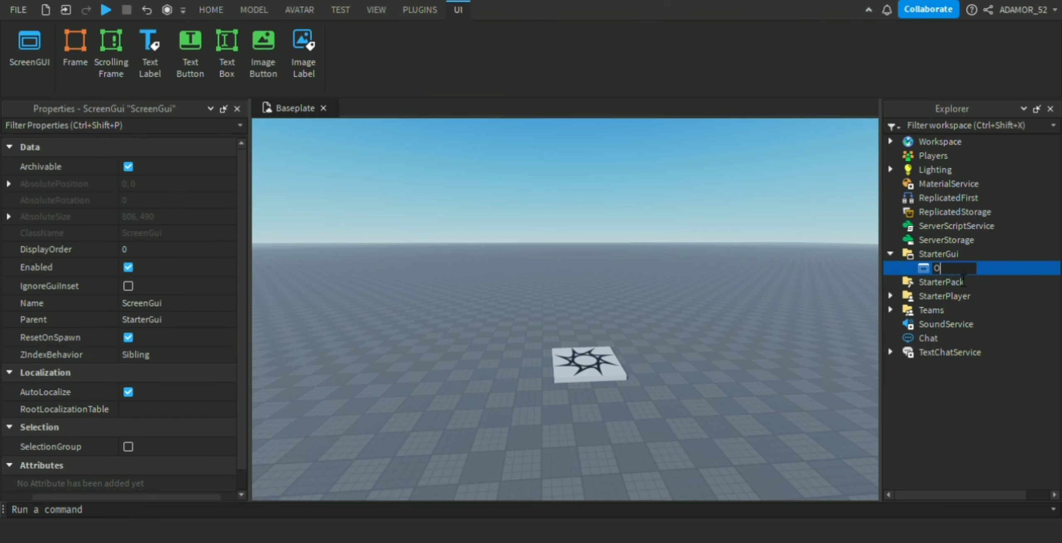
pyautogui.write('penButton')
pyautogui.press('Return')
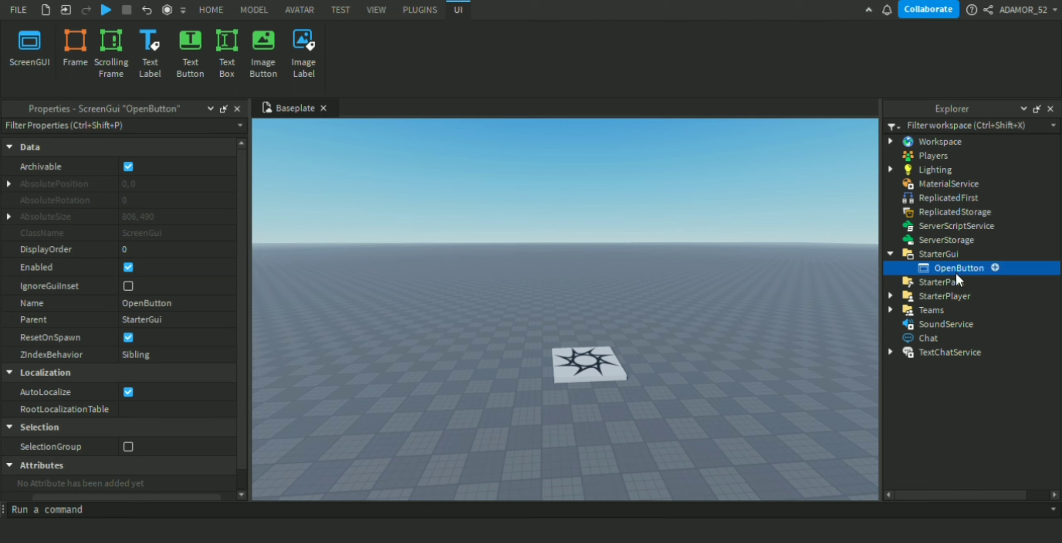
# - Add a RemoteEvent to ReplicatedStorage and name it ChangeTeam
pyautogui.click(923, 226)
pyautogui.click(924, 212)
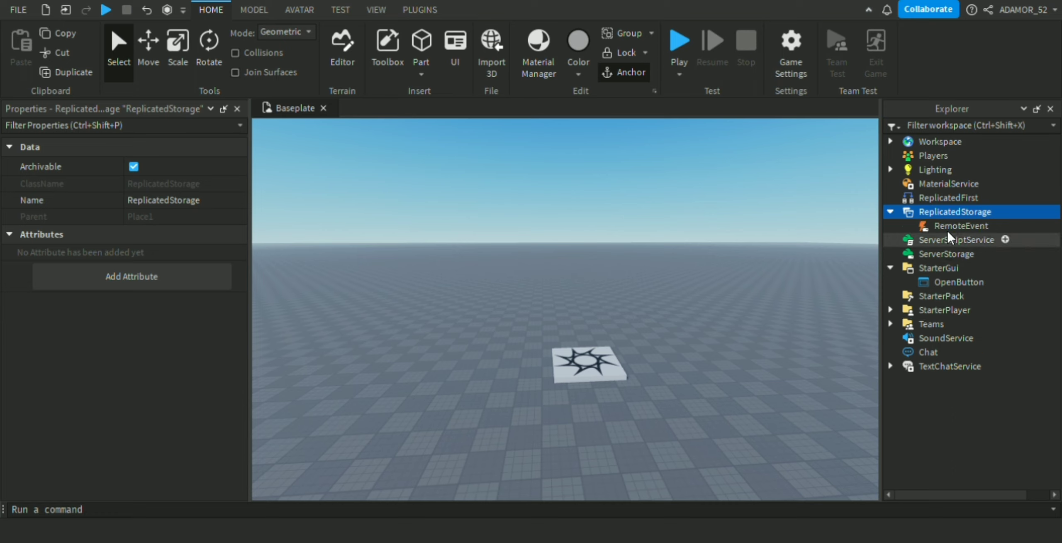
pyautogui.click(947, 225)
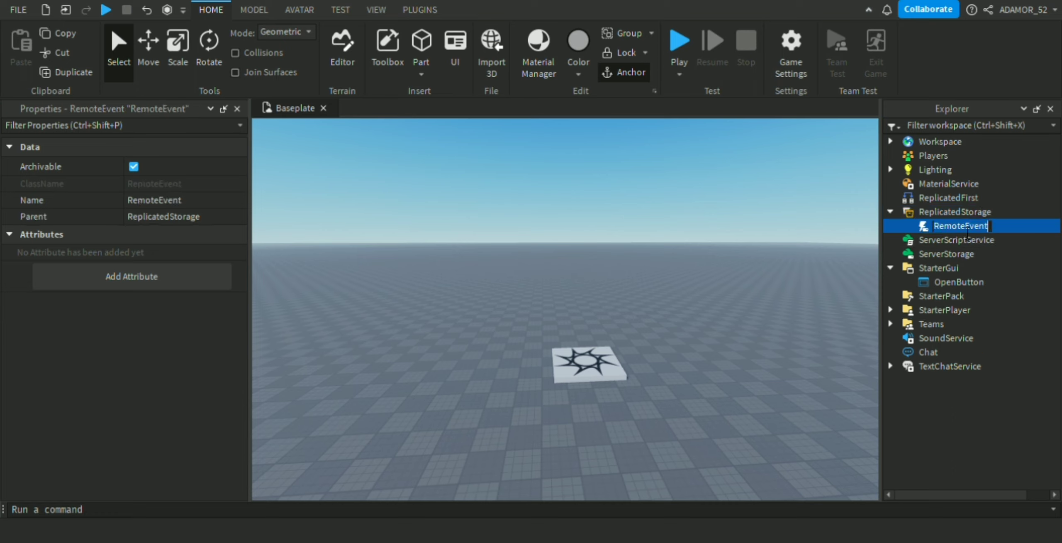
pyautogui.doubleClick(961, 226)
pyautogui.write('ChangeTeam')
pyautogui.press('Return')
# - Add a TextButton to the OpenButton ScreenGui and move it about 64 px from the viewport's left edge and 152 px from its top
pyautogui.click(994, 285)
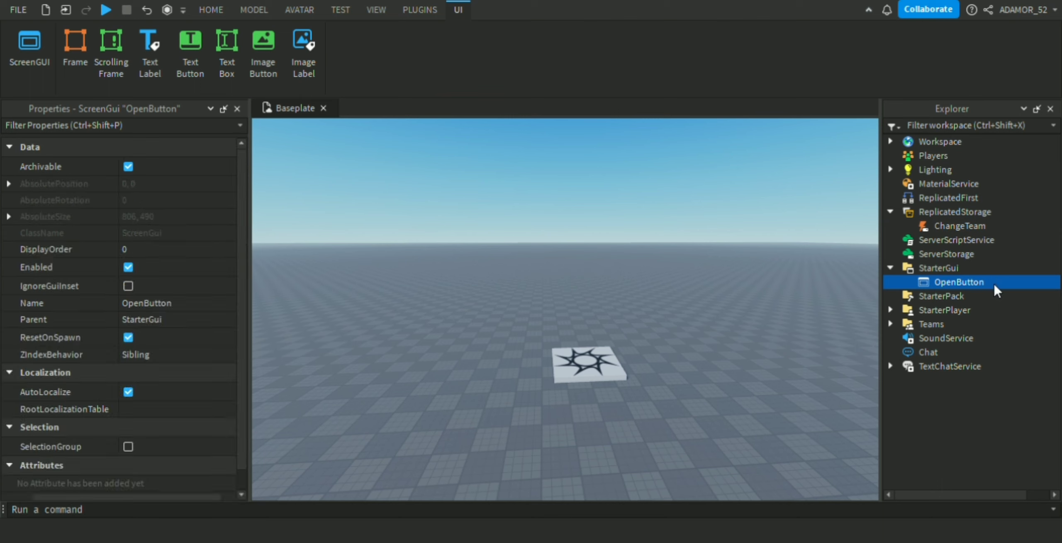
pyautogui.click(924, 247)
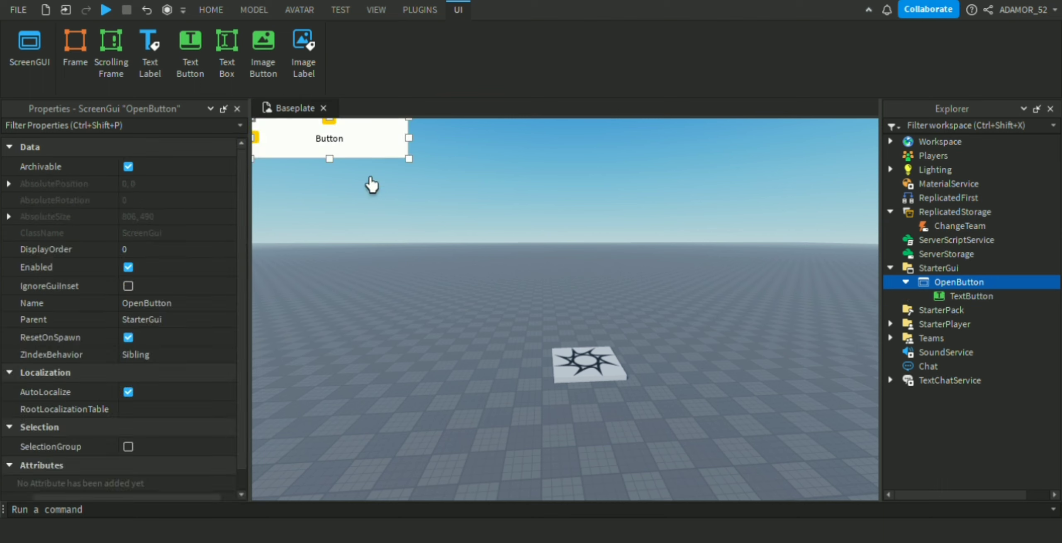
pyautogui.moveTo(370, 151); pyautogui.dragTo(420, 269)
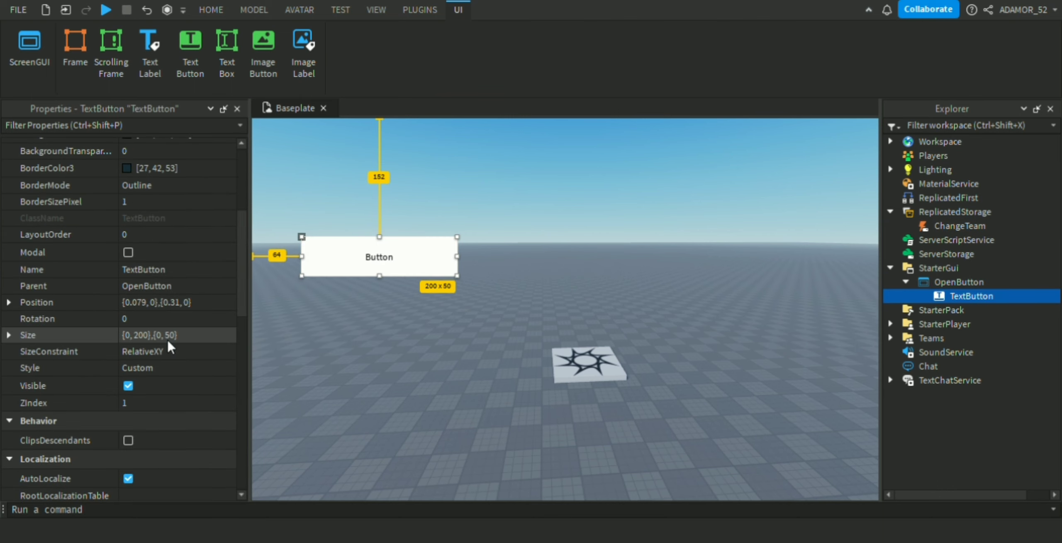
# - Set the text button's size to {1, 0},{1, 0} and shrink it to about 183 x 61 px near the viewport's centre
pyautogui.click(170, 337)
pyautogui.write('1,0,1,0')
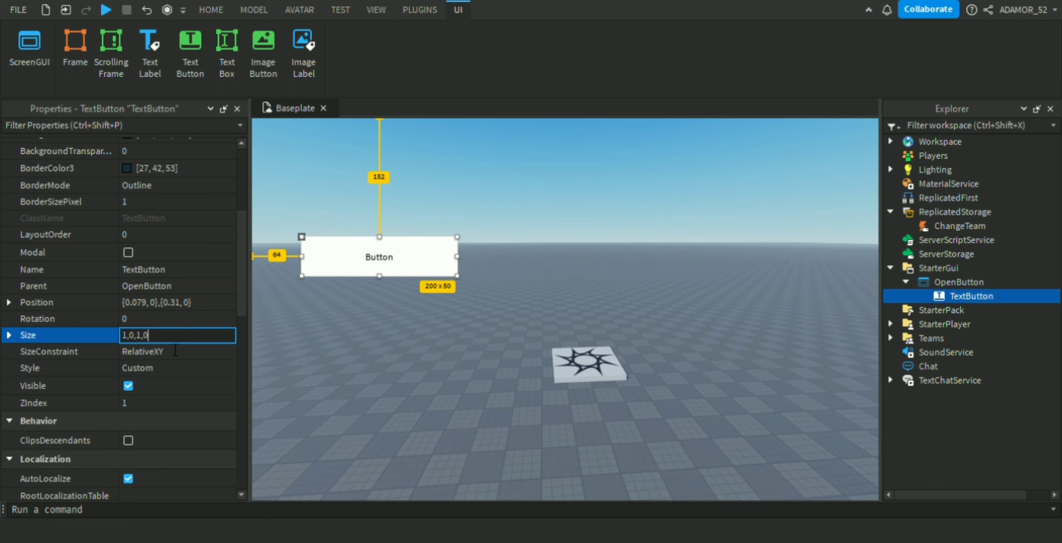
pyautogui.press('Return')
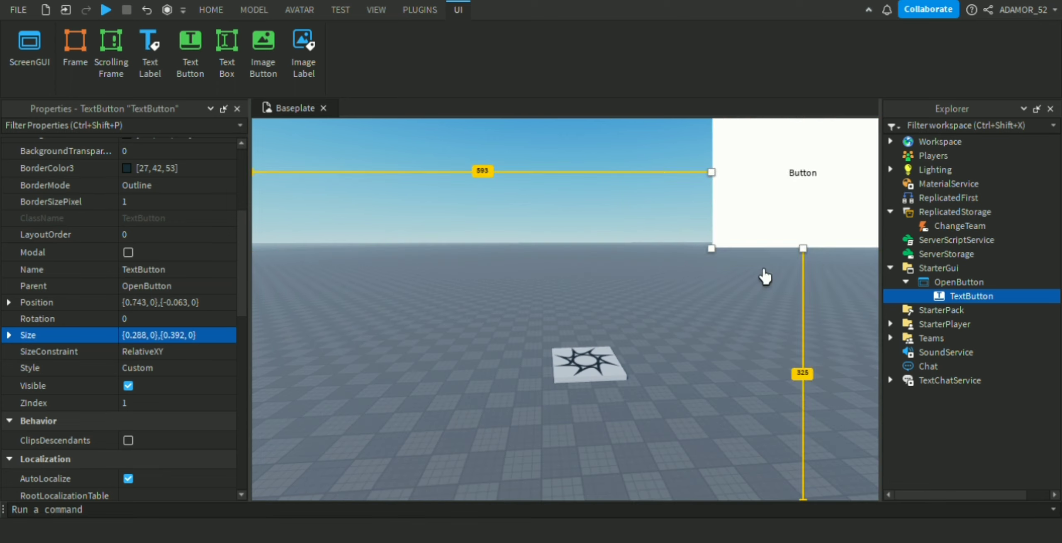
pyautogui.moveTo(766, 278); pyautogui.dragTo(494, 409)
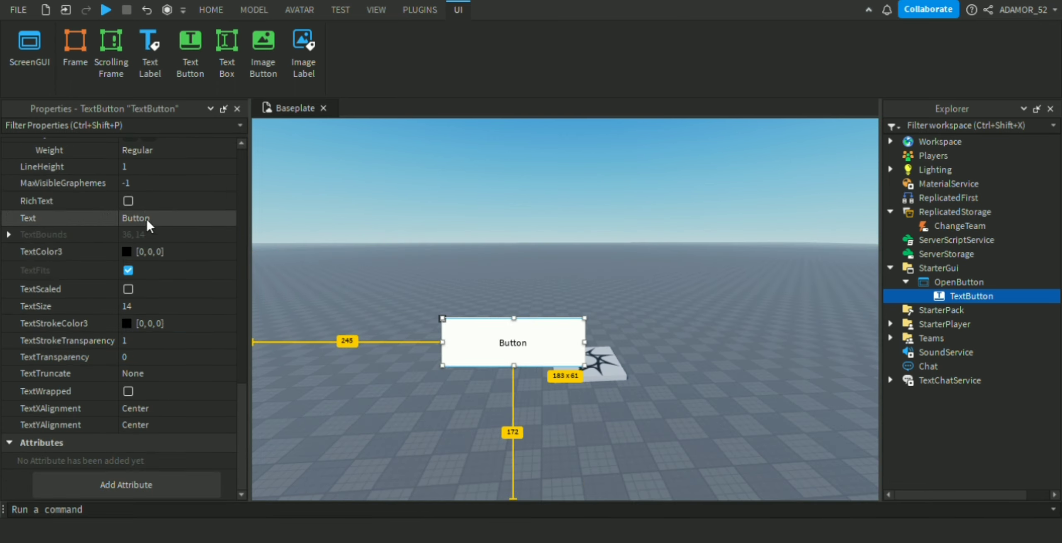
# - Give the button the text OPEN with TextScaled enabled and move it into the viewport's lower-left corner
pyautogui.click(209, 224)
pyautogui.write('OPEN')
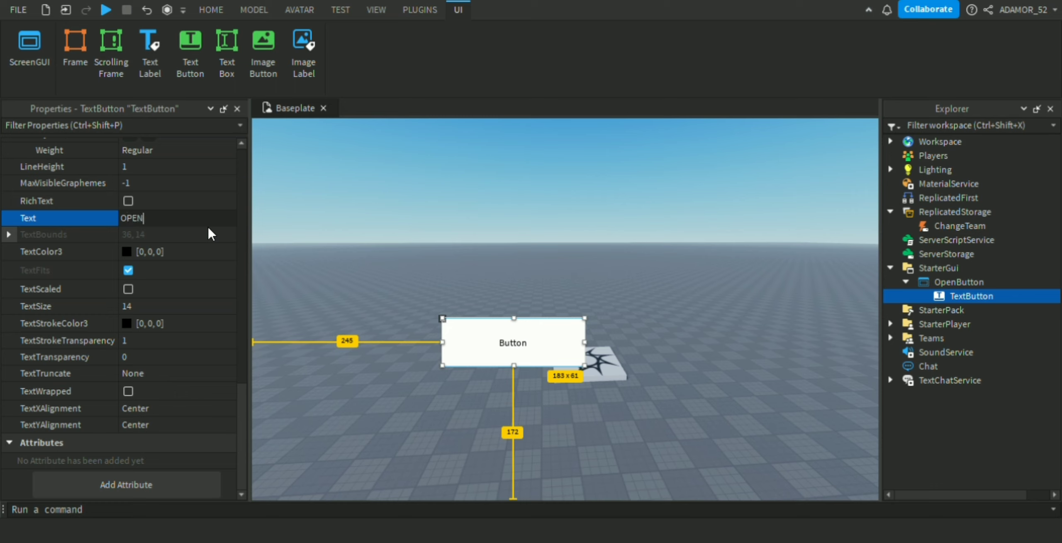
pyautogui.press('Return')
pyautogui.click(128, 288)
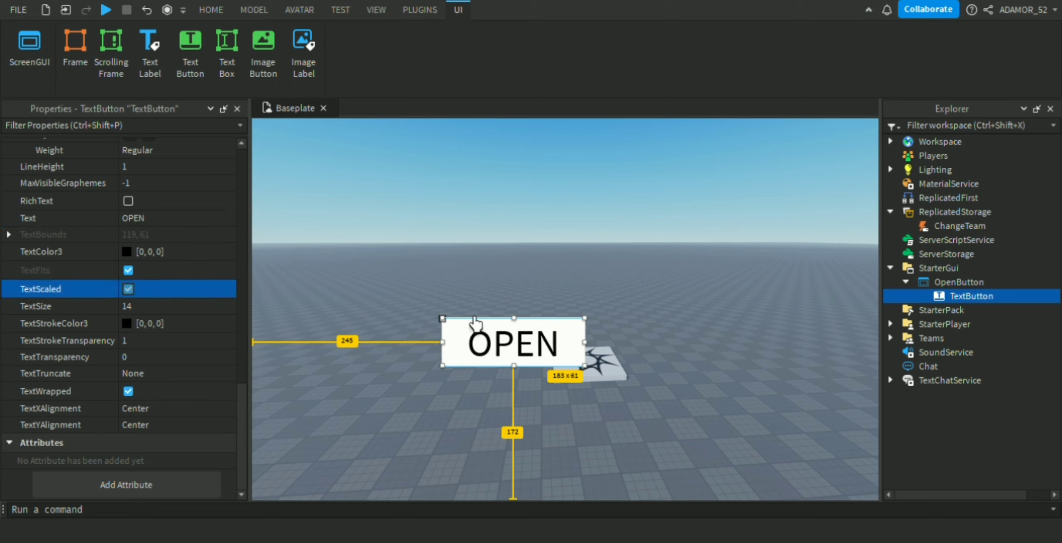
pyautogui.moveTo(550, 379); pyautogui.dragTo(369, 475)
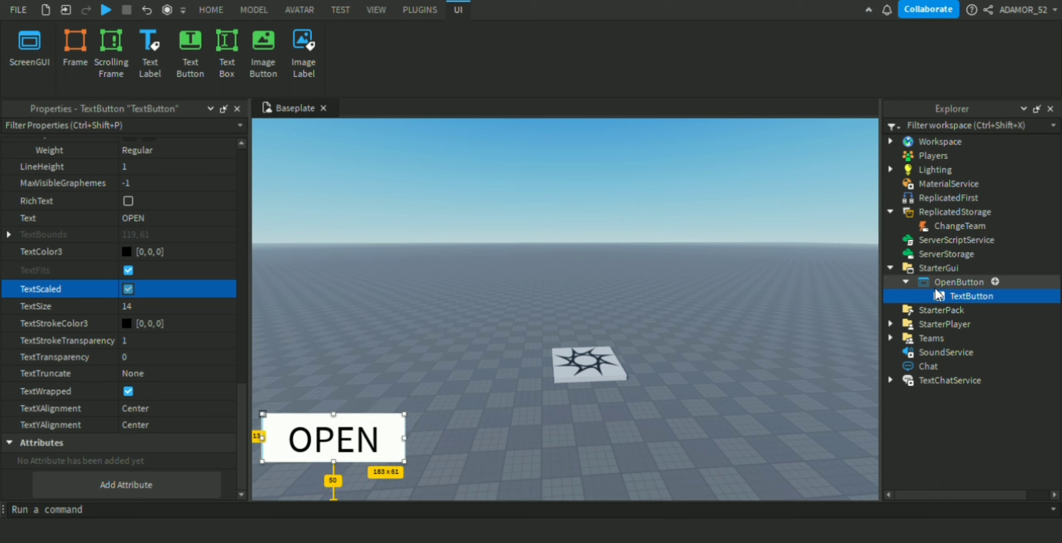
# - Duplicate the OpenButton ScreenGui and rename the copy TeamChangerUI
pyautogui.click(952, 282)
pyautogui.hotkey('ctrl', 'd')
pyautogui.click(943, 308)
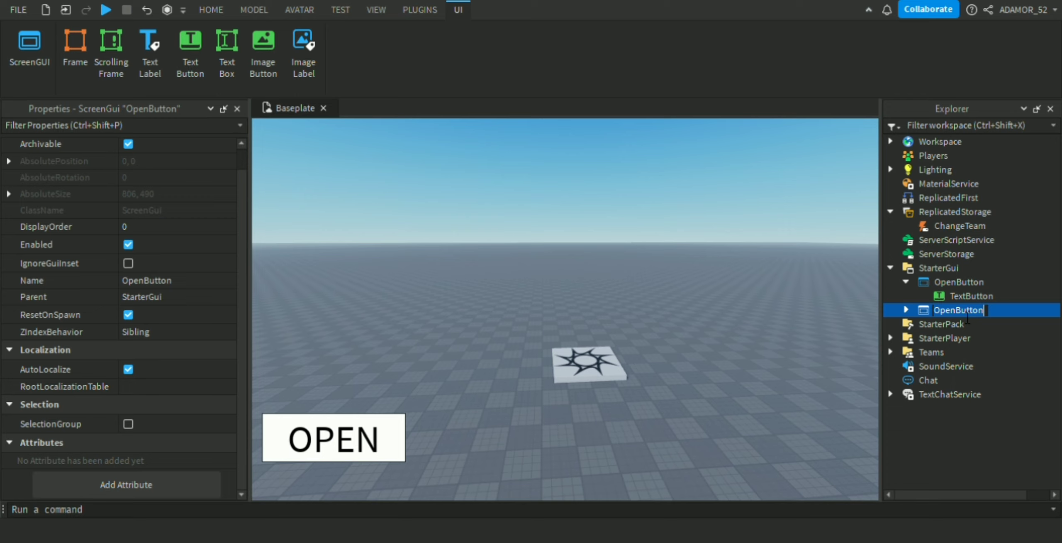
pyautogui.write('TeamChangerUI')
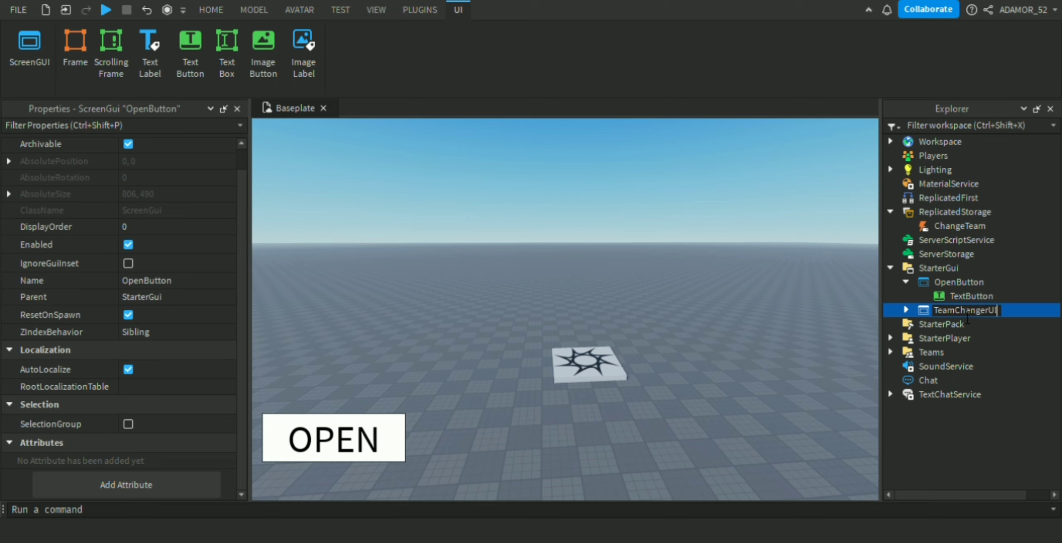
pyautogui.press('Return')
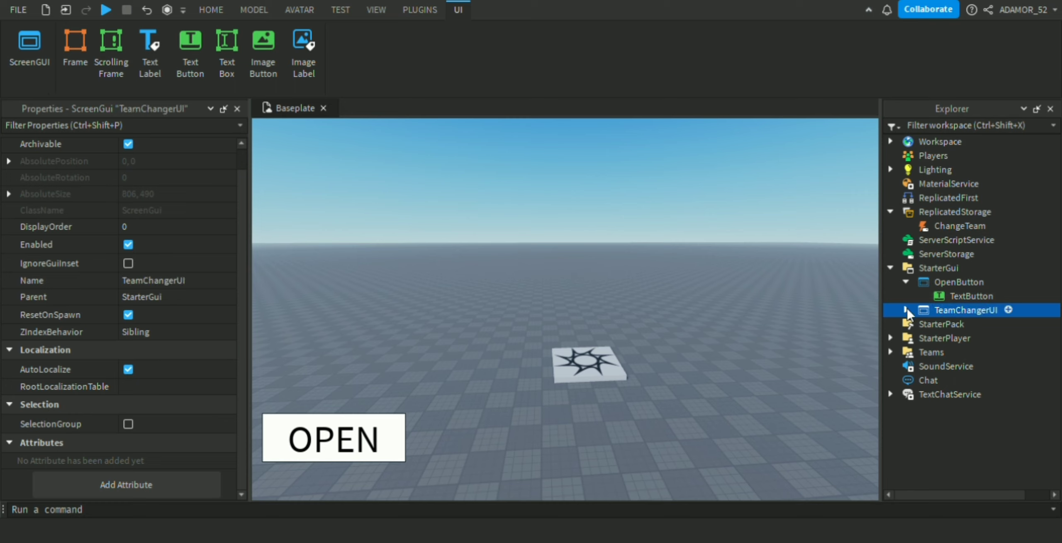
# - Delete the copied TextButton inside the TeamChangerUI ScreenGui
pyautogui.click(906, 309)
pyautogui.click(967, 323)
pyautogui.press('Delete')
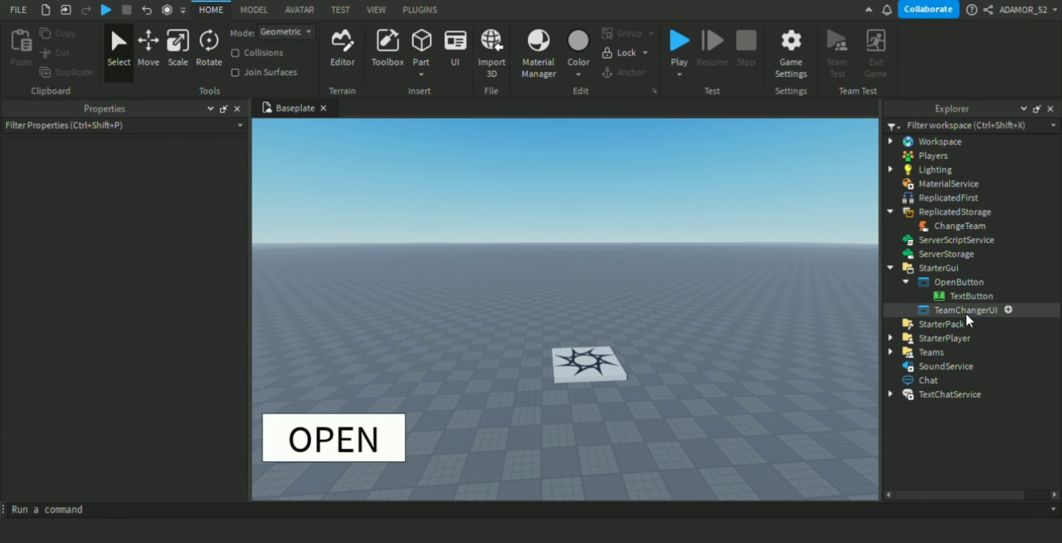
# - Add a Frame to TeamChangerUI and move it near the centre of the viewport
pyautogui.click(996, 310)
pyautogui.click(75, 46)
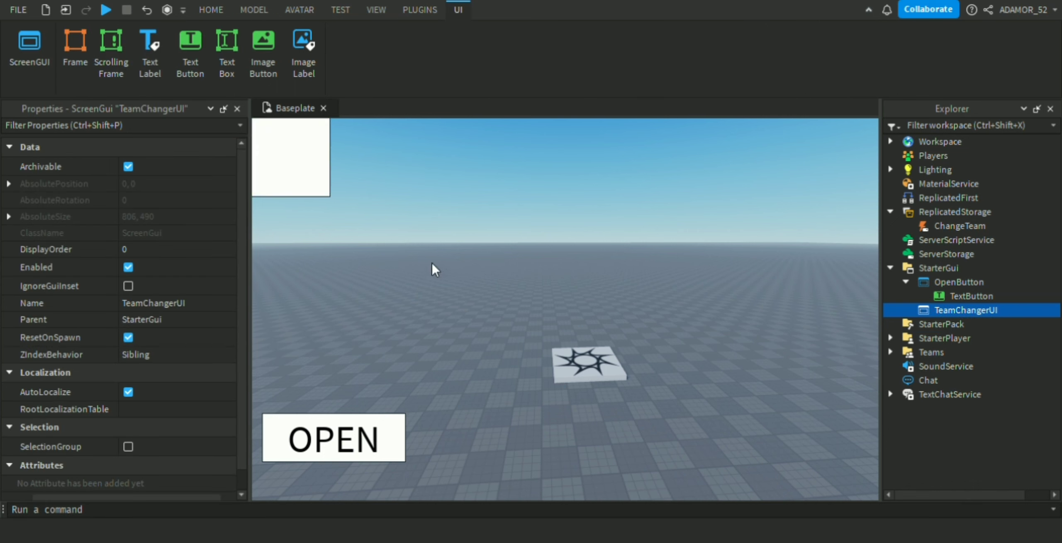
pyautogui.moveTo(327, 196); pyautogui.dragTo(557, 347)
# - Set the TeamChangerUI frame's size to {1, 0},{1, 0}
pyautogui.scroll(-2, 141, 345)
pyautogui.scroll(-1, 139, 344)
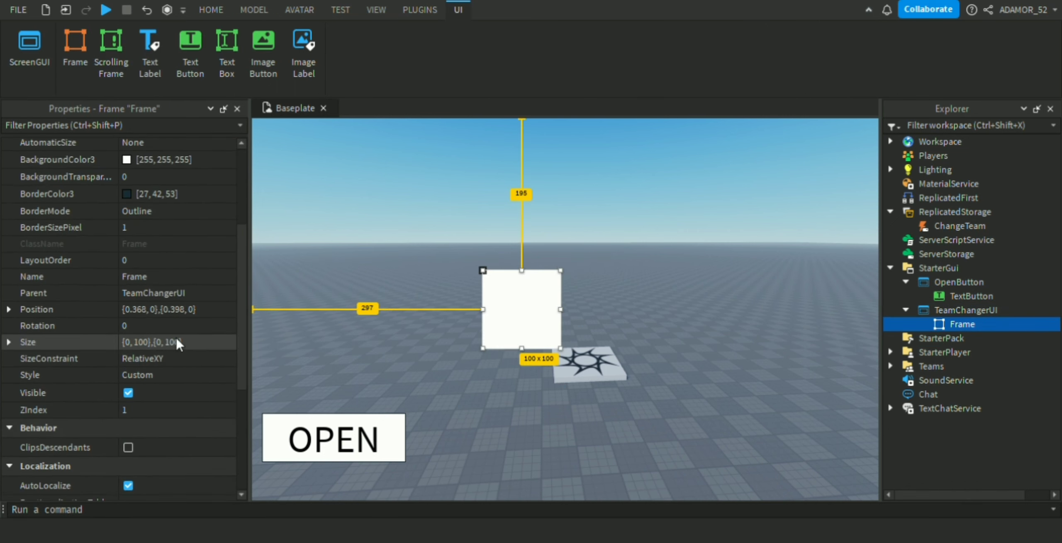
pyautogui.click(191, 342)
pyautogui.write('1')
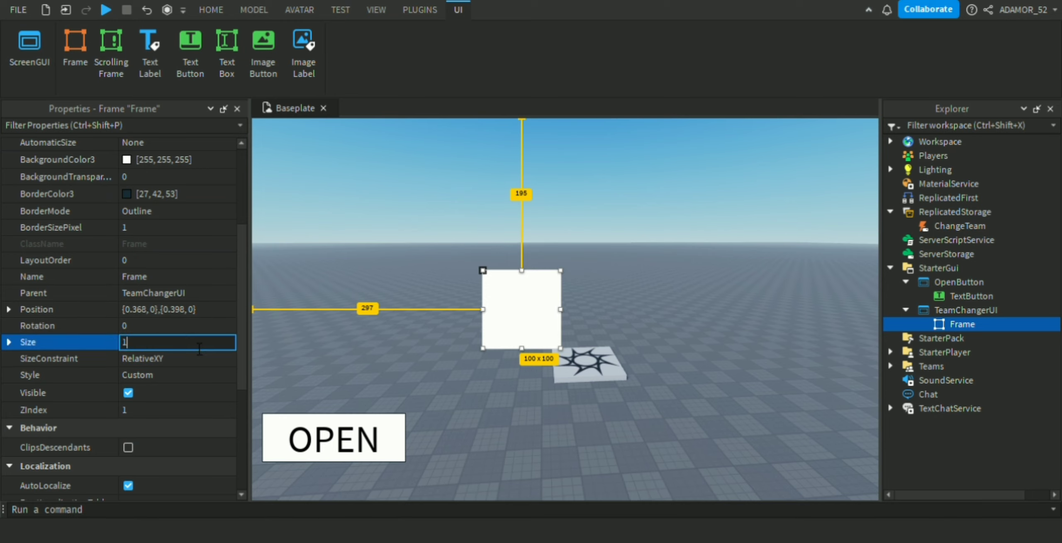
pyautogui.write(', 0},{1, 0')
pyautogui.press('Return')
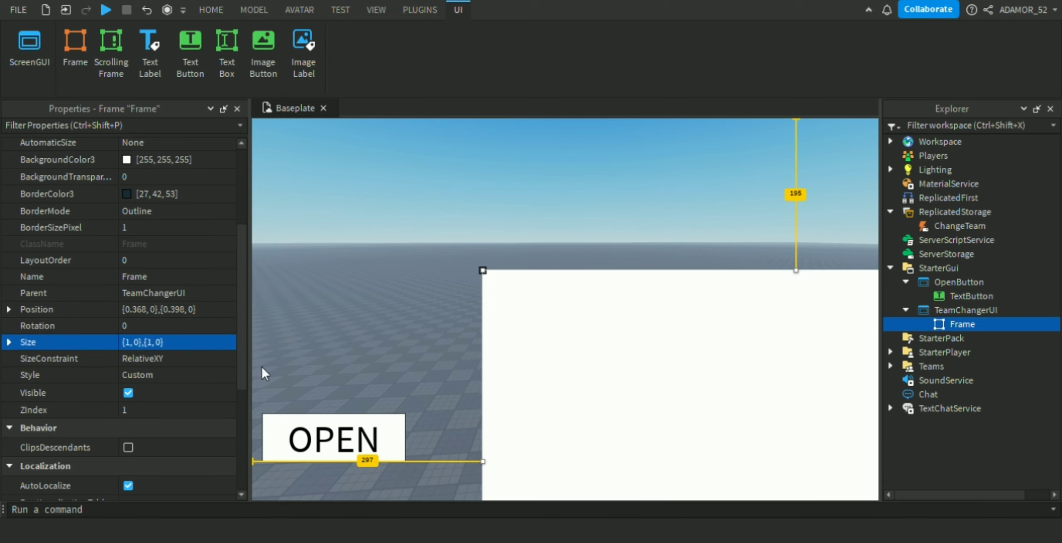
# - Shift the oversized frame into view, shrink it from its lower-left corner, and reposition it as a panel
pyautogui.moveTo(654, 452); pyautogui.dragTo(513, 339)
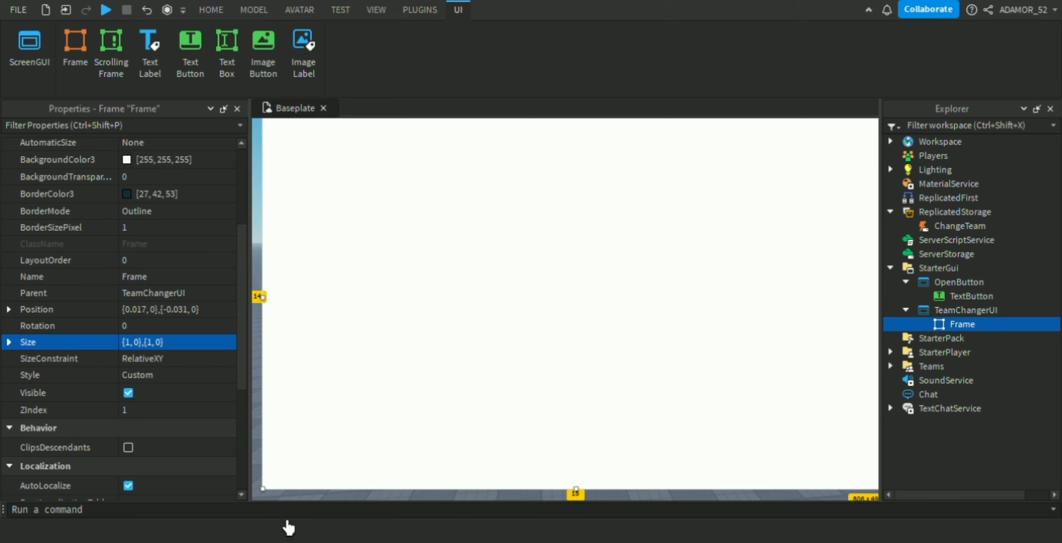
pyautogui.click(268, 494)
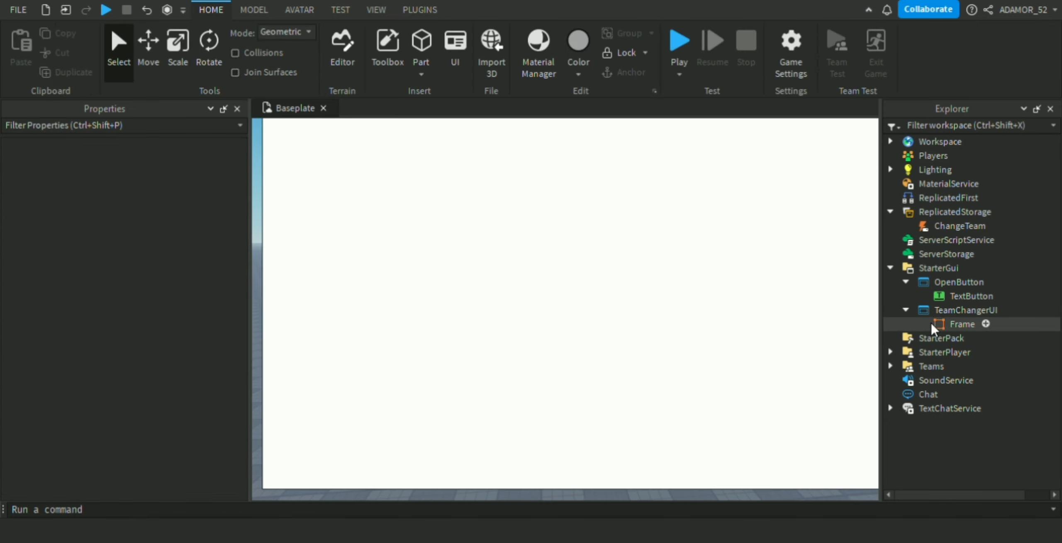
pyautogui.click(945, 324)
pyautogui.moveTo(288, 512); pyautogui.dragTo(390, 384)
pyautogui.moveTo(562, 299); pyautogui.dragTo(505, 377)
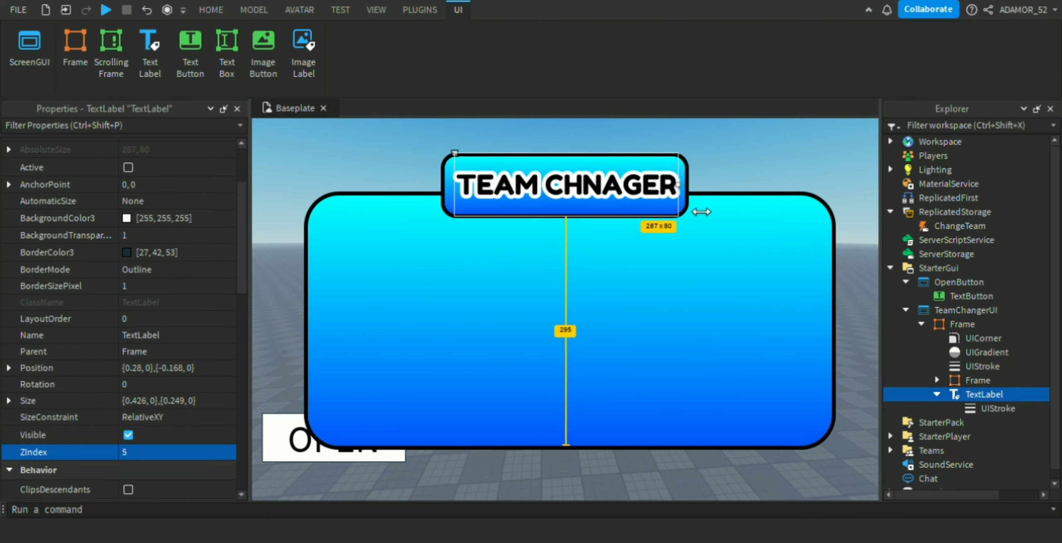
# - Nudge the main TeamChangerUI frame to position {0.092, 0},{0.206, 0} and collapse its contents in the object hierarchy
pyautogui.click(597, 332)
pyautogui.moveTo(597, 332); pyautogui.dragTo(716, 277)
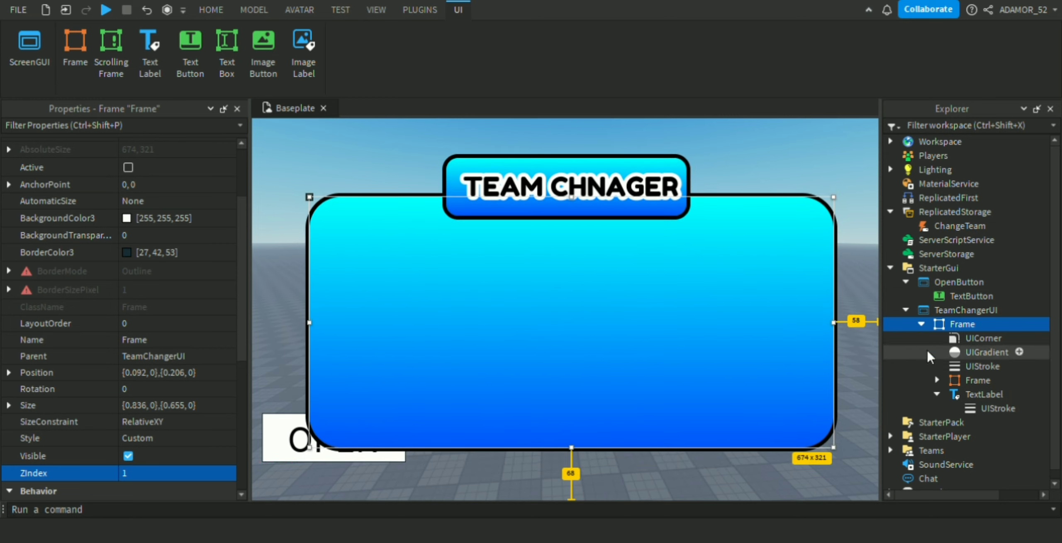
pyautogui.click(922, 323)
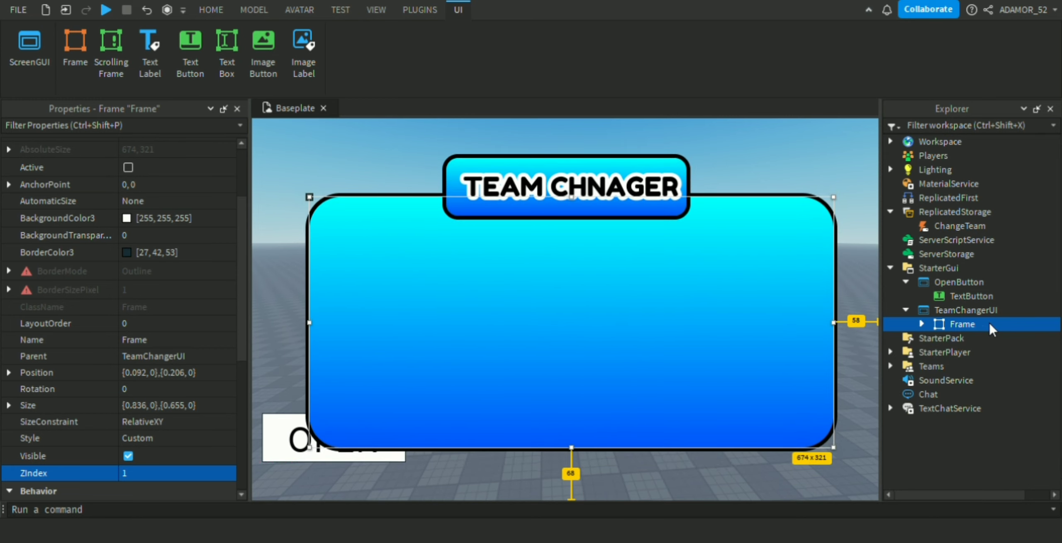
# - Add a text button inside the main TeamChangerUI frame, place it in the panel, and rename it Prisoners
pyautogui.click(918, 247)
pyautogui.moveTo(387, 232); pyautogui.dragTo(475, 318)
pyautogui.click(963, 322)
pyautogui.click(551, 290)
pyautogui.doubleClick(972, 393)
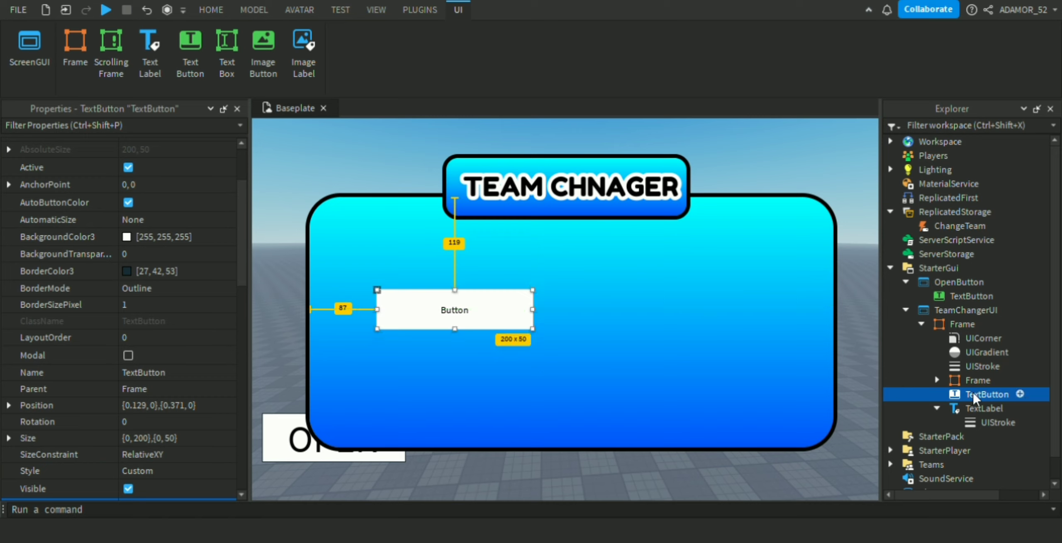
pyautogui.write('Prisoners')
pyautogui.press('Return')
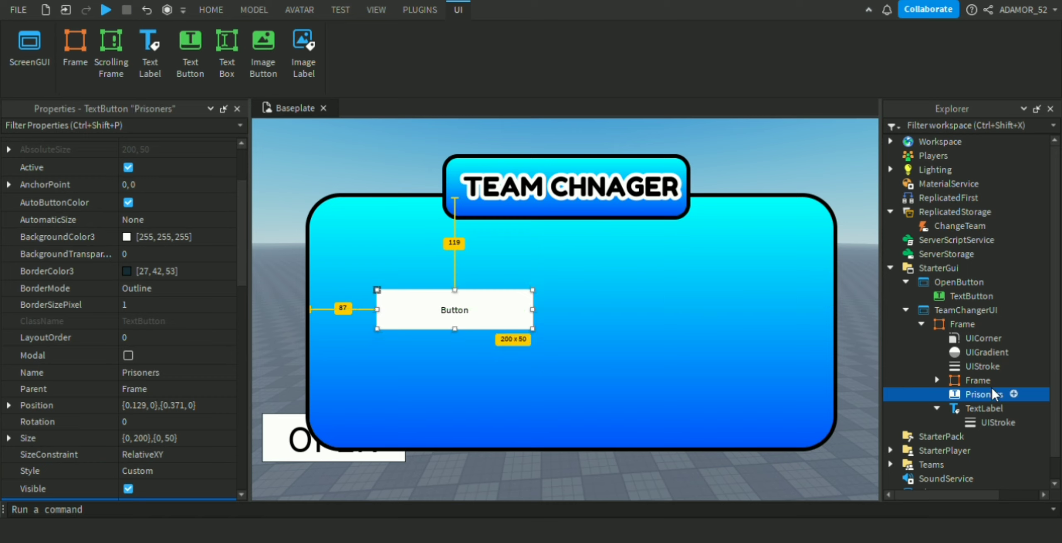
# - Set the Prisoners button's size to {1, 0},{1, 0} and move it over the panel
pyautogui.scroll(-8, 137, 287)
pyautogui.scroll(4, 137, 287)
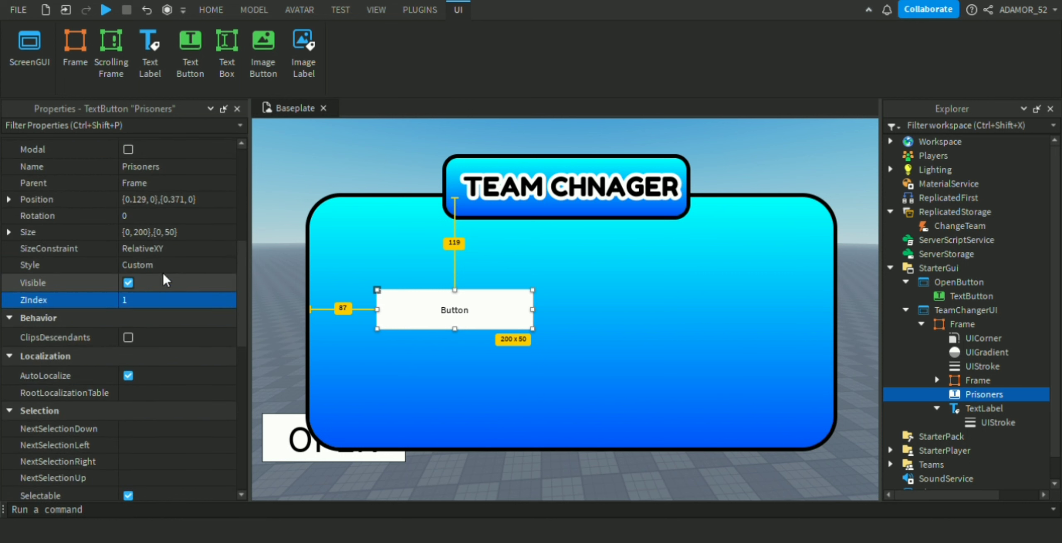
pyautogui.click(183, 232)
pyautogui.write('1,0,1,0')
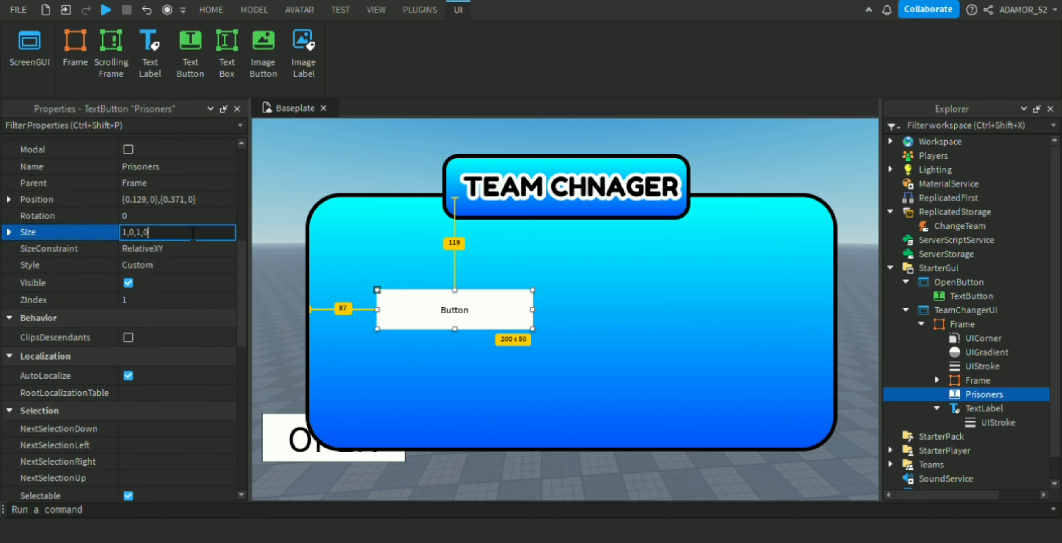
pyautogui.press('Return')
pyautogui.scroll(-3, 191, 224)
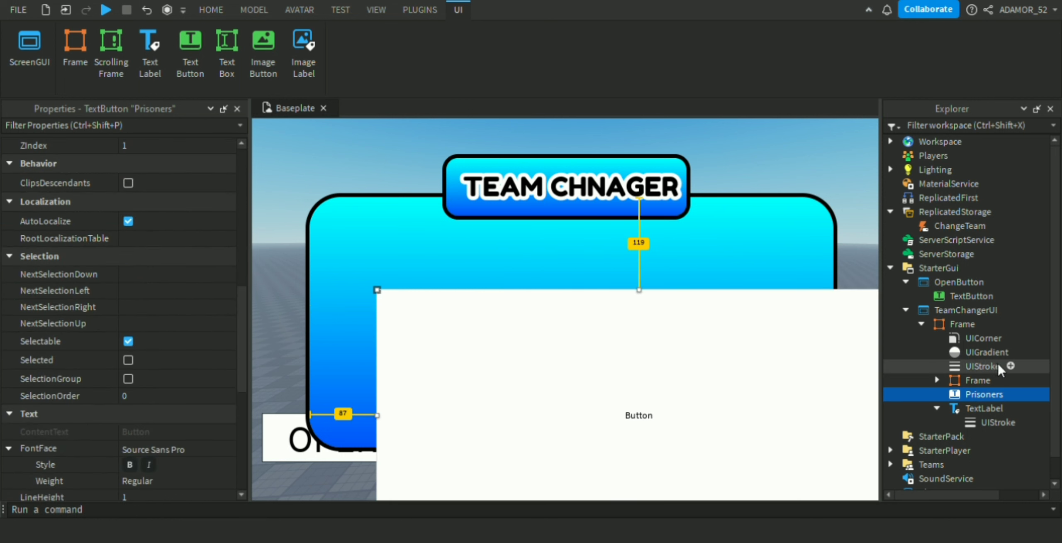
pyautogui.moveTo(737, 349); pyautogui.dragTo(675, 291)
# - Copy the main frame's UICorner, UIGradient and UIStroke into the Prisoners button
pyautogui.click(983, 338)
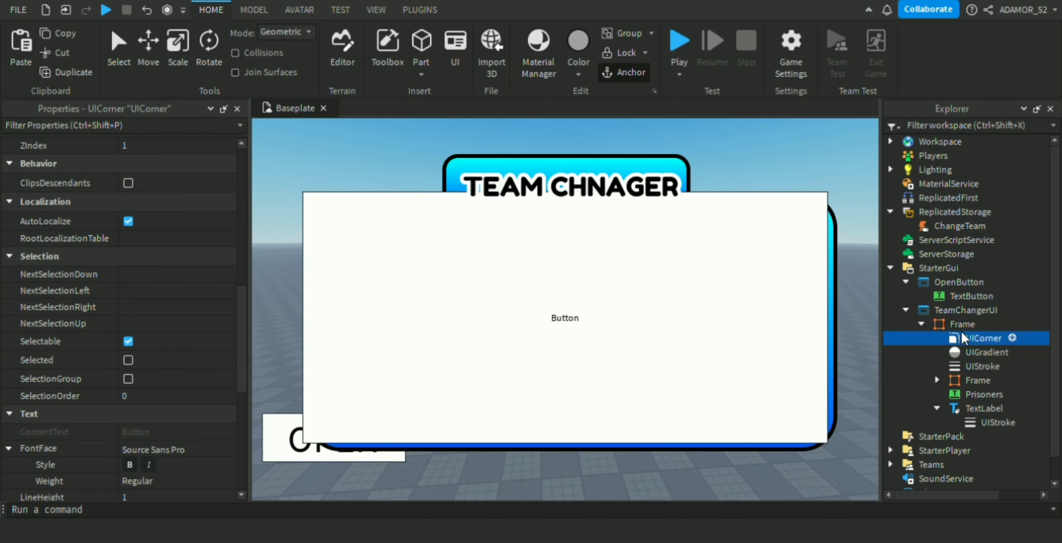
pyautogui.keyDown('shift'); pyautogui.click(980, 365); pyautogui.keyUp('shift')
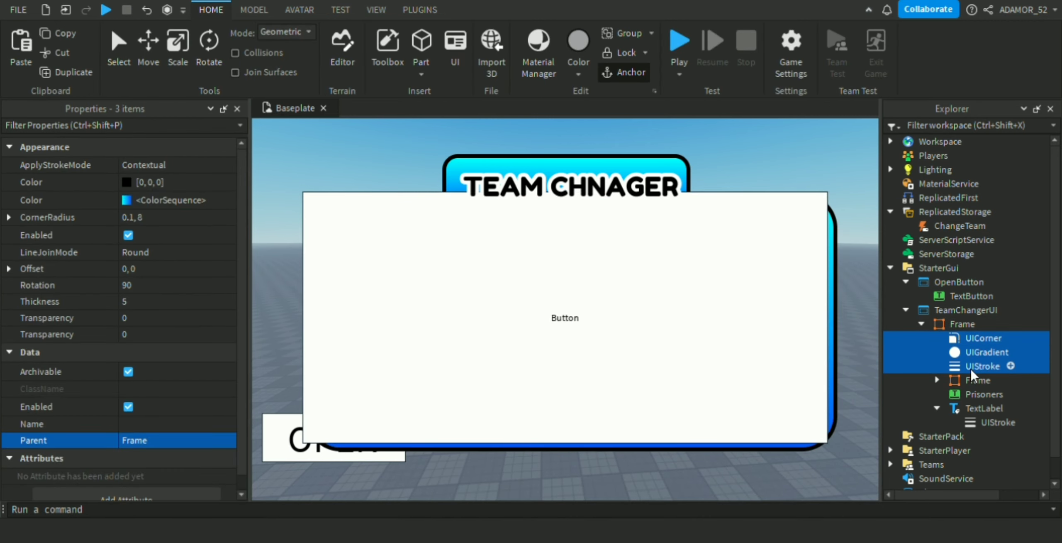
pyautogui.hotkey('ctrl', 'c')
pyautogui.click(964, 395)
pyautogui.hotkey('ctrl', 'shift', 'v')
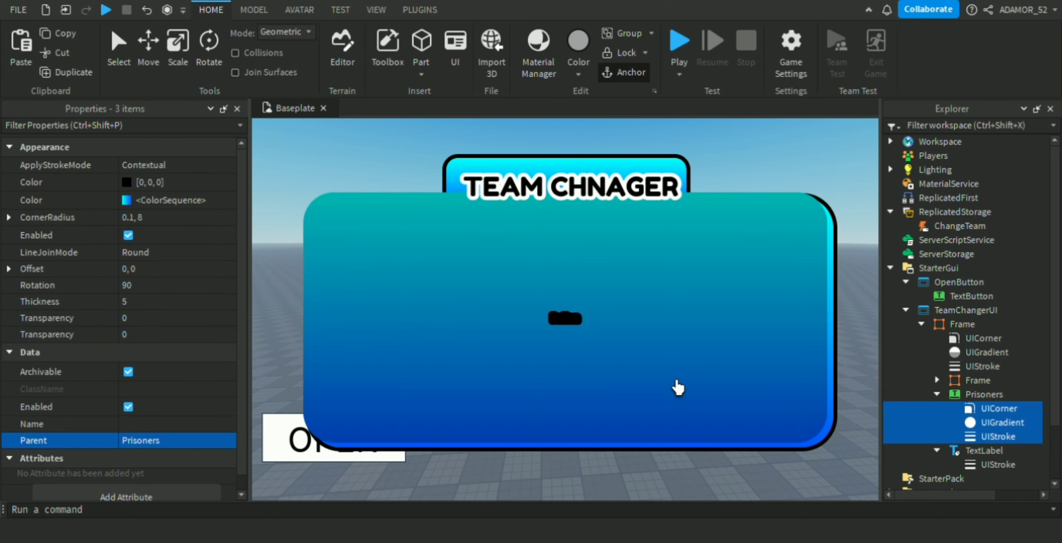
# - Recolour the Prisoners button's UIGradient from yellow at the top to orange at the bottom
pyautogui.click(969, 392)
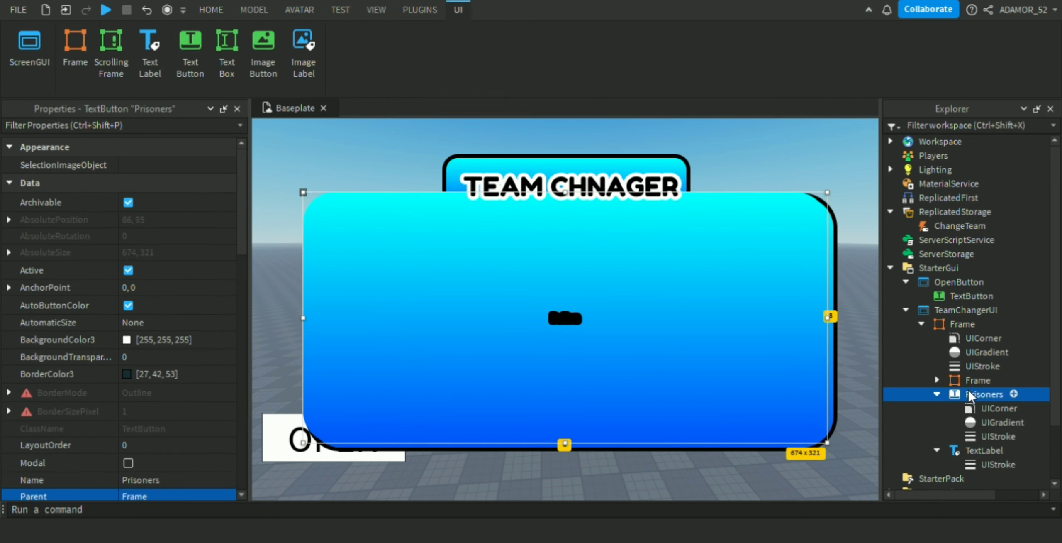
pyautogui.click(989, 420)
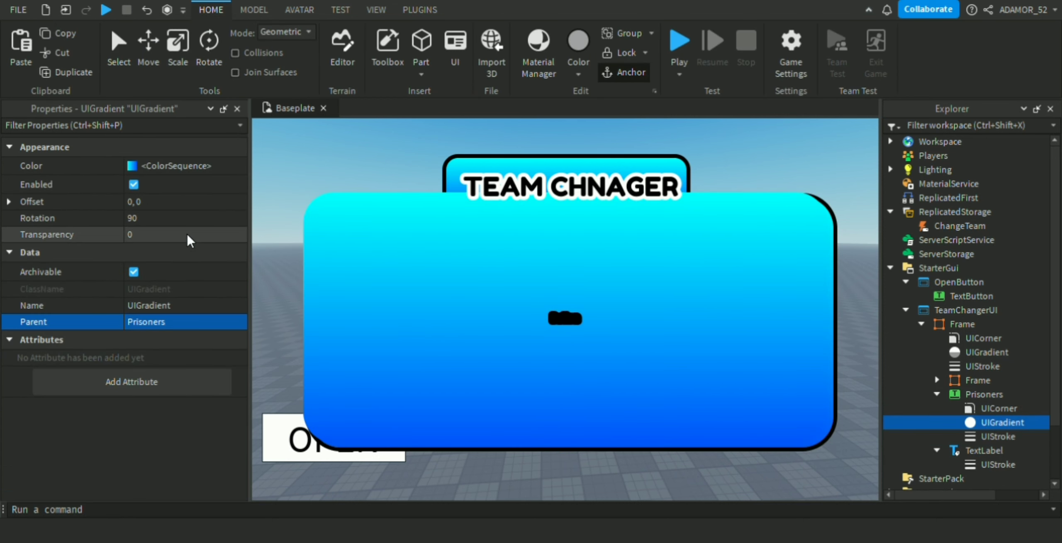
pyautogui.click(137, 167)
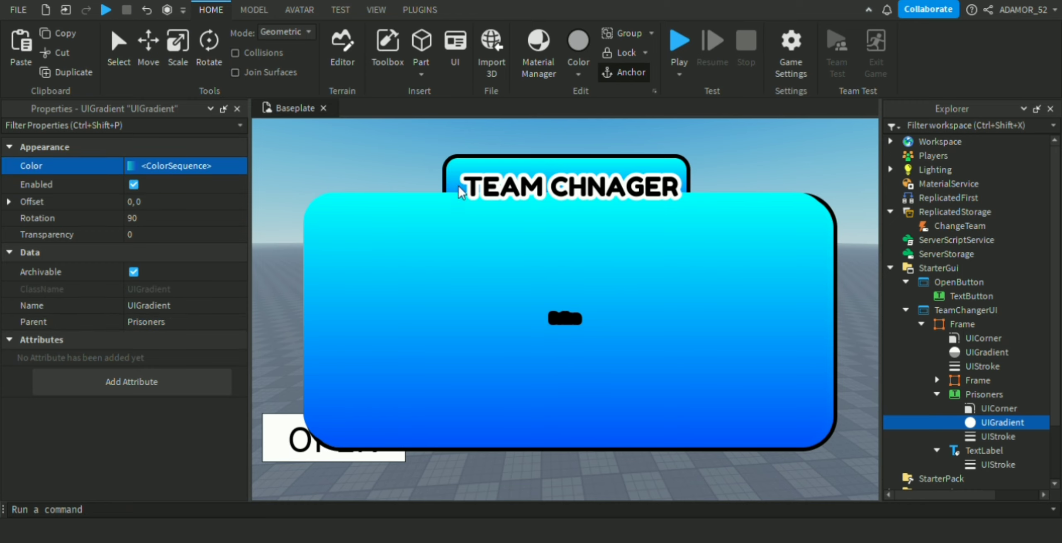
pyautogui.click(502, 218)
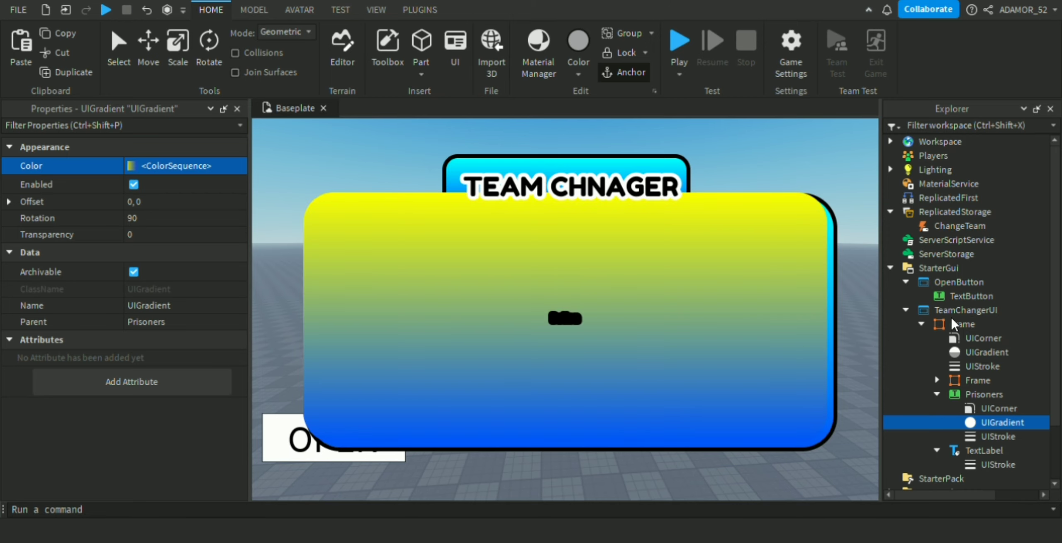
pyautogui.click(452, 220)
# - Shrink the Prisoners button to about 224 x 227 pixels and place it in the panel's left half
pyautogui.click(984, 394)
pyautogui.moveTo(828, 447); pyautogui.dragTo(500, 392)
pyautogui.moveTo(462, 312); pyautogui.dragTo(528, 356)
# - Set the ApplyStrokeMode of the Prisoners button's UIStroke to Border
pyautogui.click(998, 436)
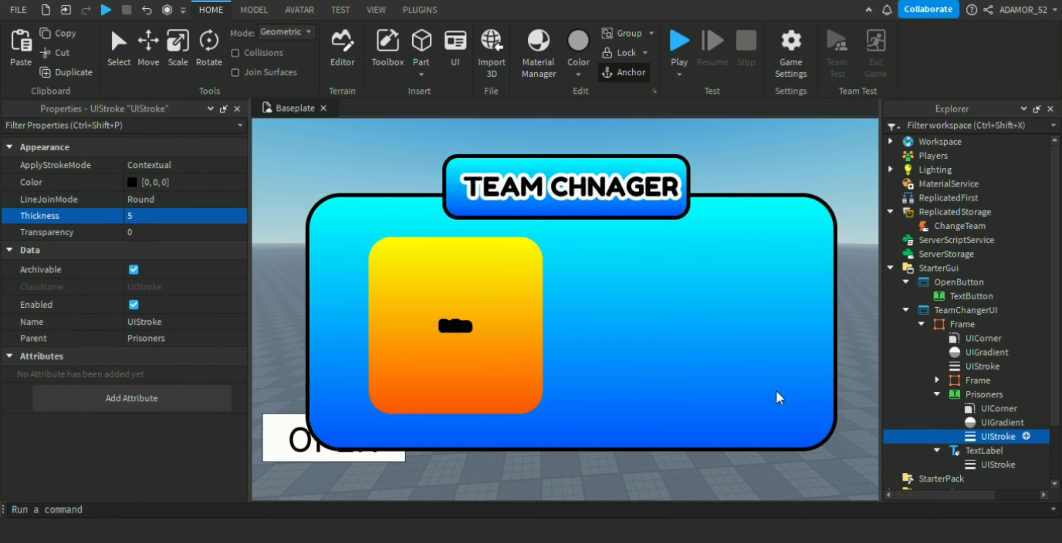
pyautogui.click(156, 164)
pyautogui.click(149, 182)
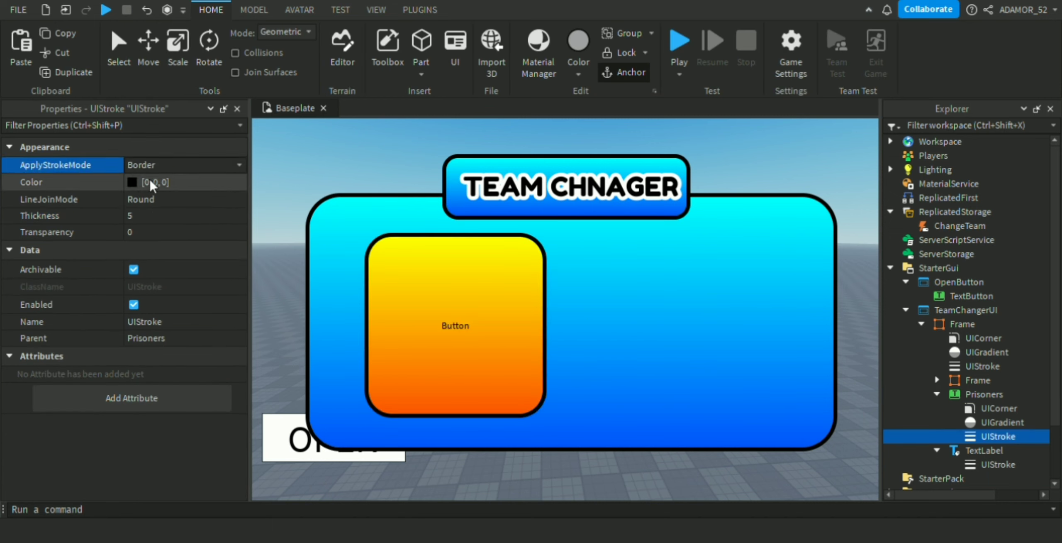
# - Clear the placeholder text of the Prisoners button
pyautogui.click(506, 319)
pyautogui.scroll(-10, 133, 317)
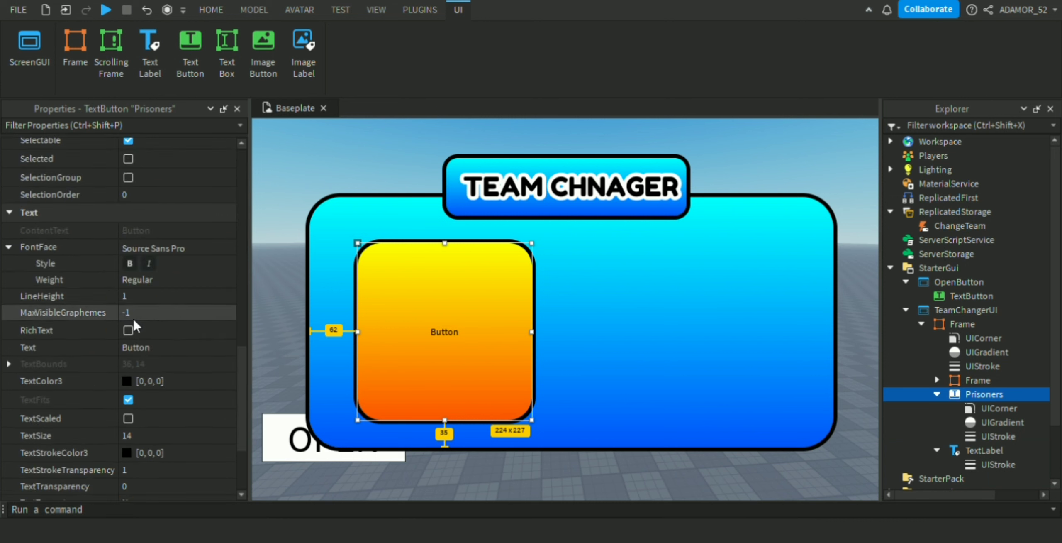
pyautogui.scroll(-5, 164, 287)
pyautogui.click(141, 219)
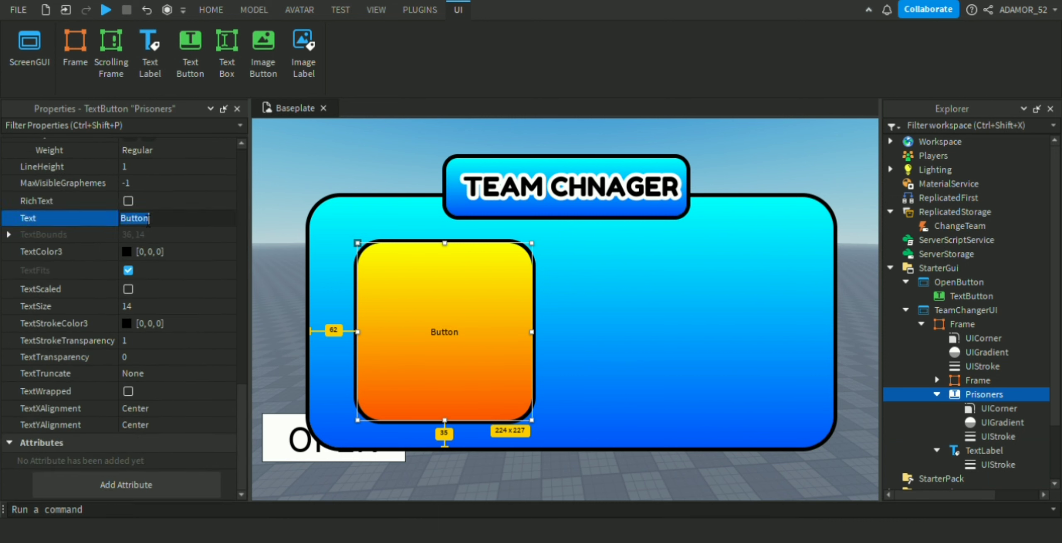
pyautogui.press('BackSpace')
pyautogui.press('Return')
# - Copy the panel's title TextLabel into the Prisoners button and move it to the middle of the button
pyautogui.click(966, 451)
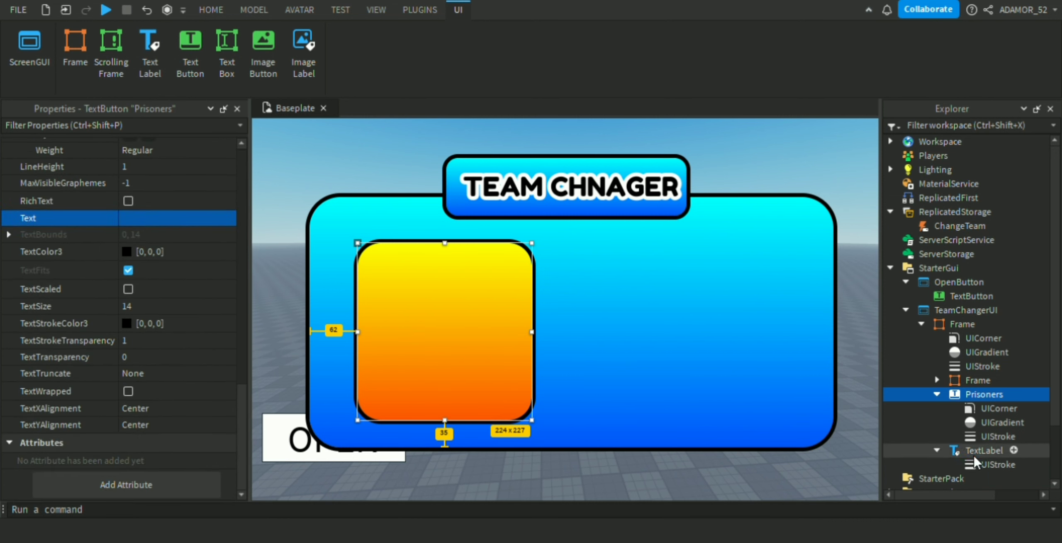
pyautogui.click(513, 357)
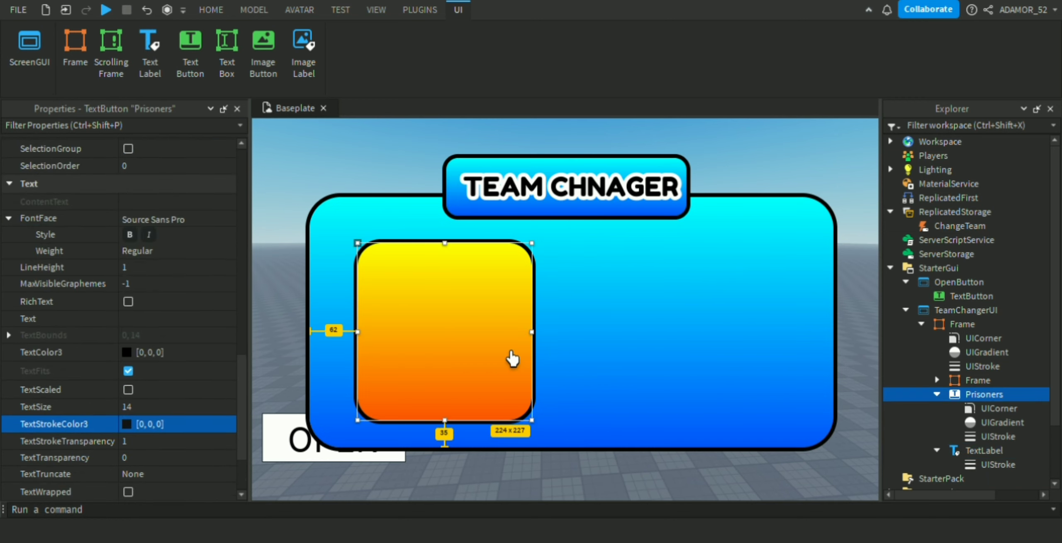
pyautogui.hotkey('ctrl', 'shift', 'v')
pyautogui.moveTo(474, 268); pyautogui.dragTo(473, 371)
pyautogui.scroll(-1, 168, 284)
pyautogui.scroll(2, 167, 283)
# - Change the copied label's text to PRISONERS and enlarge it to span most of the button's width
pyautogui.click(166, 266)
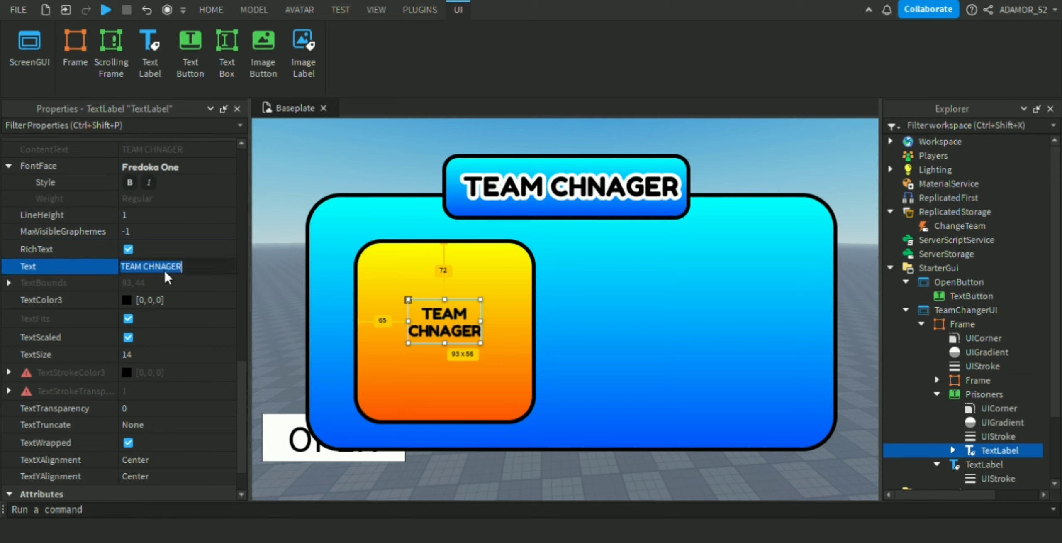
pyautogui.write('PRISONERS')
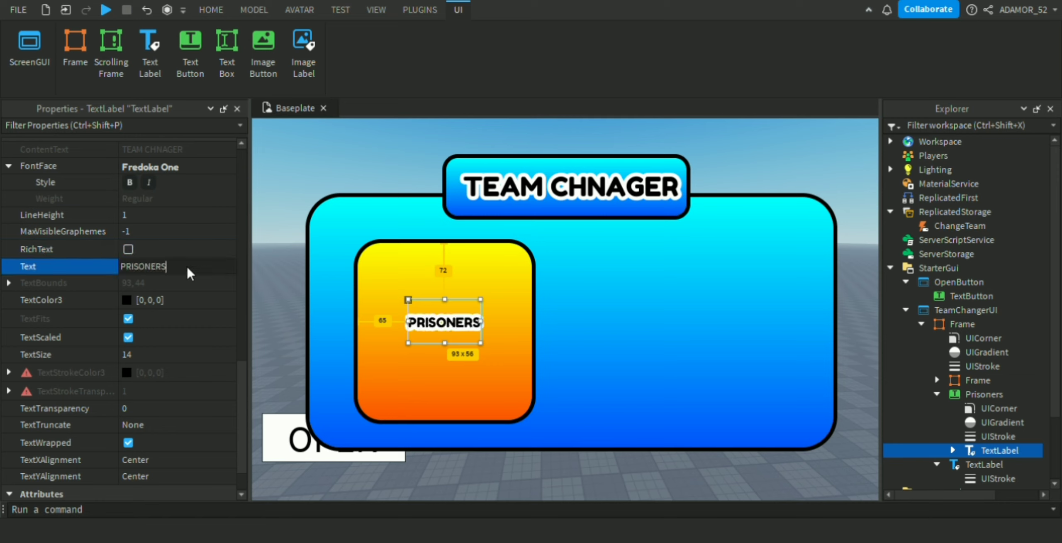
pyautogui.press('Return')
pyautogui.moveTo(506, 369); pyautogui.dragTo(569, 415)
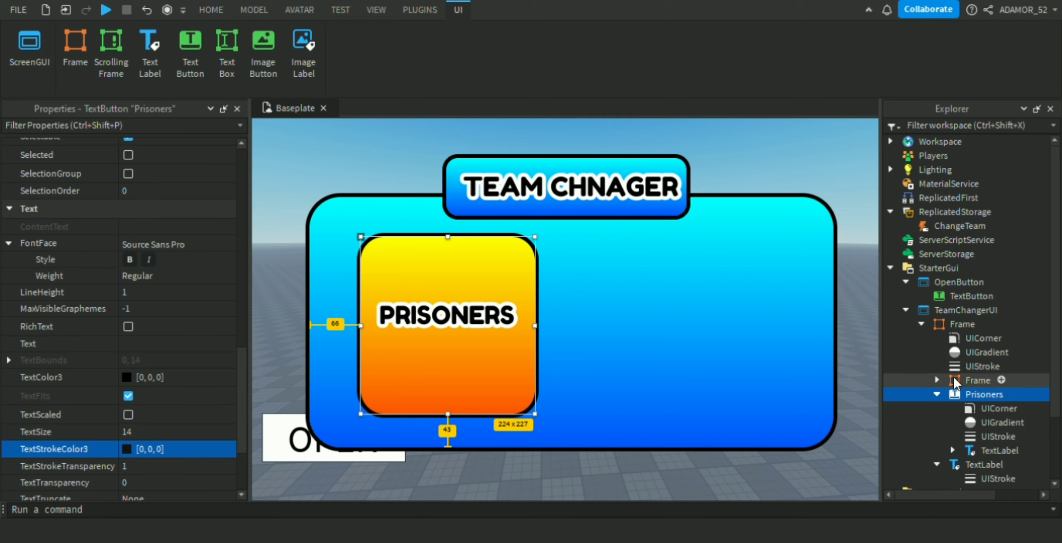
# - Duplicate the Prisoners button, place the copy level with it in the panel's right half, and rename it Police
pyautogui.click(937, 394)
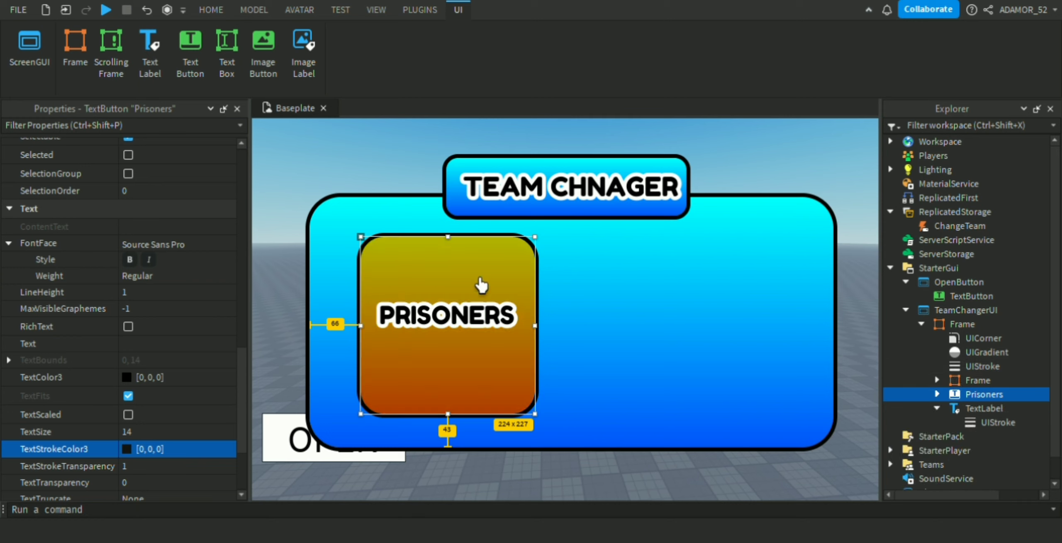
pyautogui.hotkey('ctrl', 'd')
pyautogui.moveTo(481, 285); pyautogui.dragTo(717, 290)
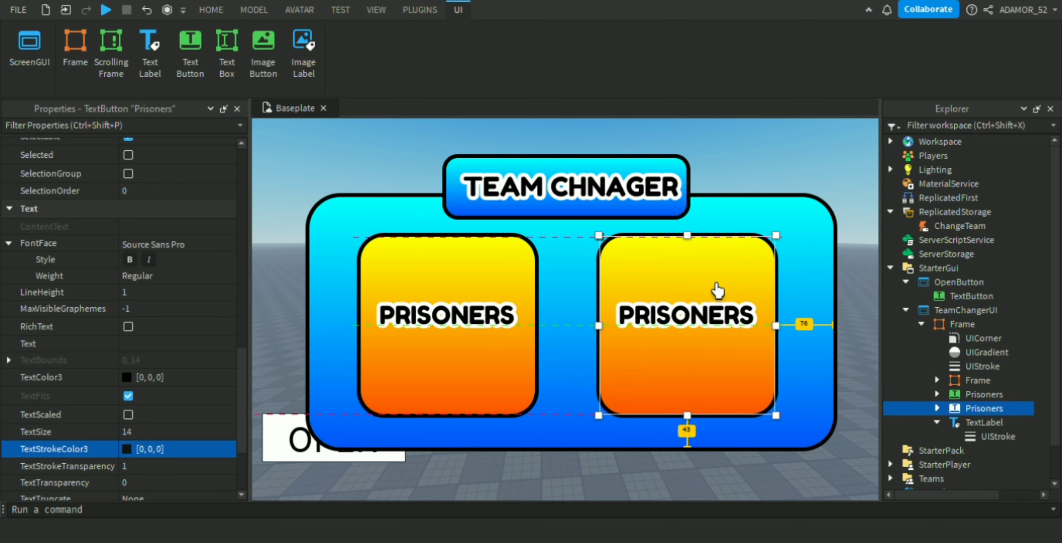
pyautogui.doubleClick(986, 410)
pyautogui.write('P')
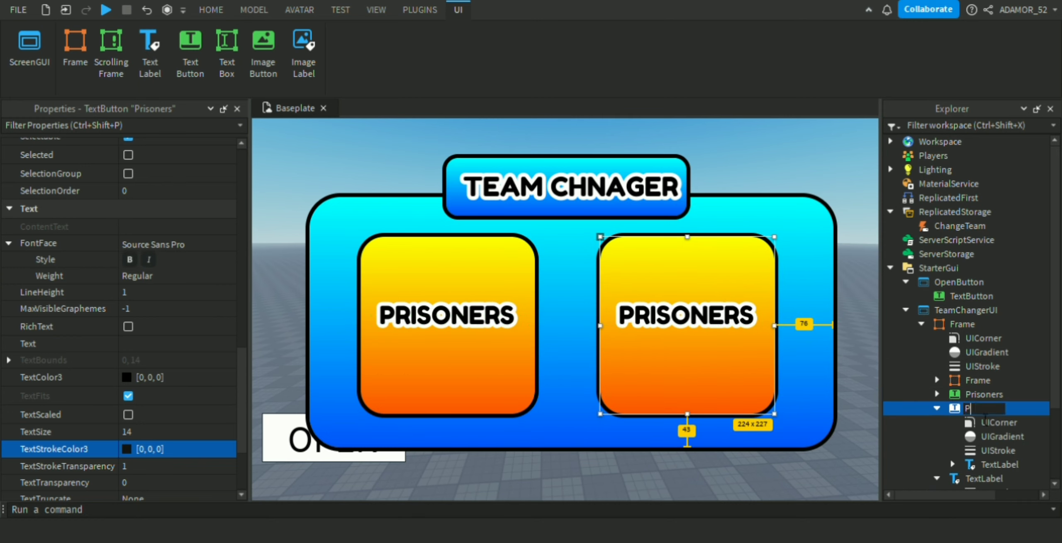
pyautogui.write('olice')
pyautogui.press('Return')
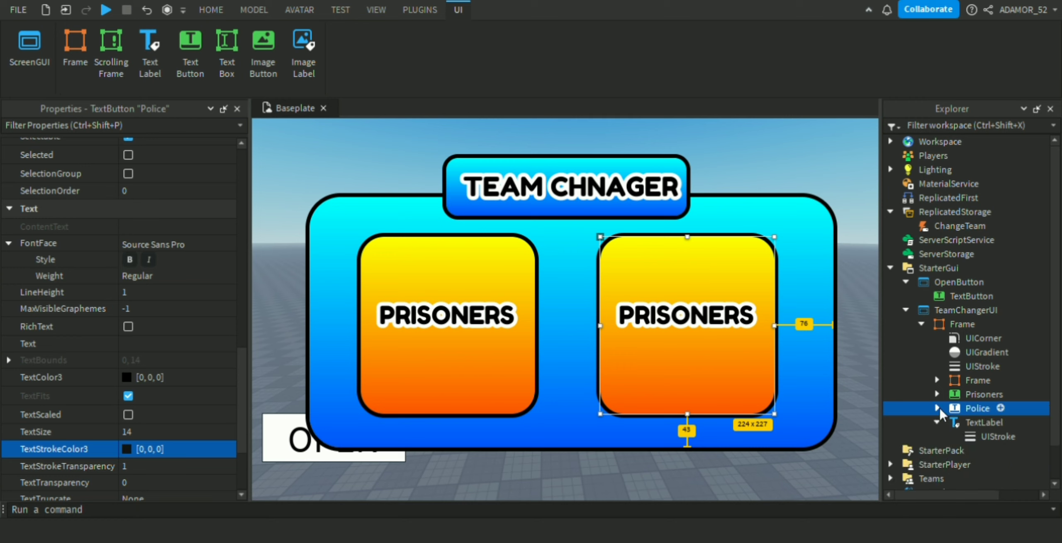
# - Change the Police button's label text to POLICE and recolour its gradient from blue to dark teal
pyautogui.scroll(-2, 974, 411)
pyautogui.click(981, 413)
pyautogui.click(981, 422)
pyautogui.scroll(-10, 180, 276)
pyautogui.click(977, 367)
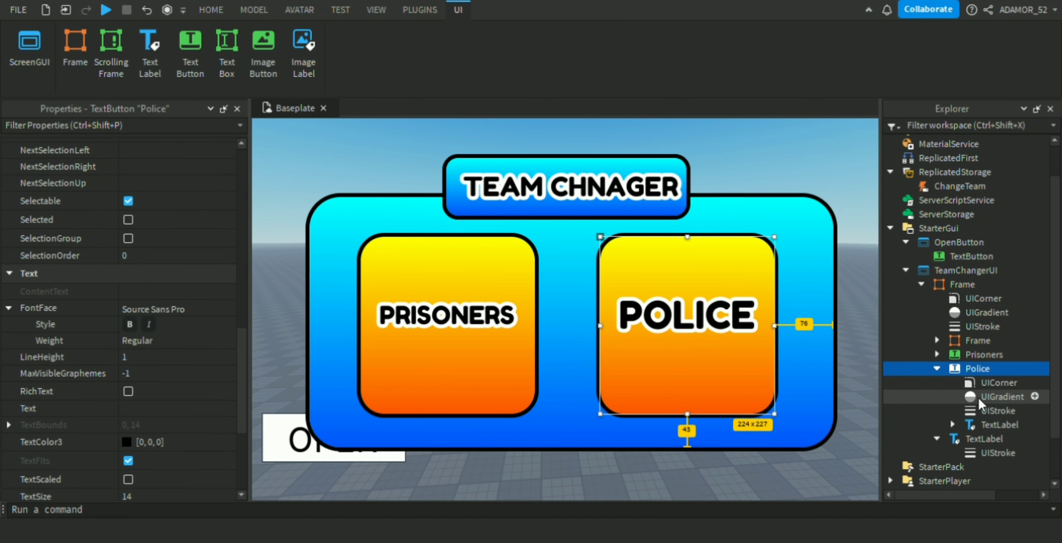
pyautogui.click(1002, 396)
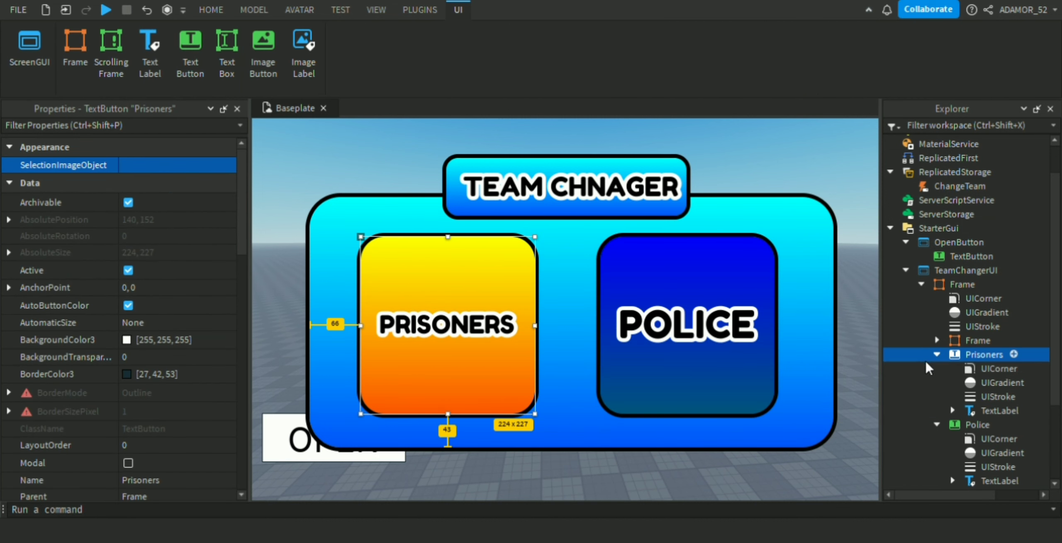
# - Add a LocalScript to the Prisoners button and delete its default code
pyautogui.click(937, 356)
pyautogui.click(937, 368)
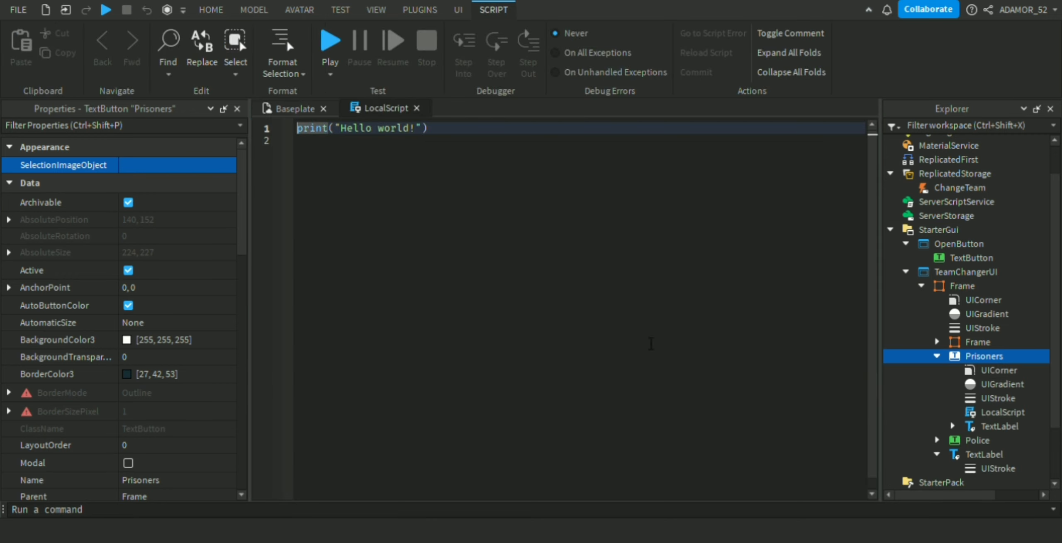
pyautogui.click(584, 332)
pyautogui.hotkey('ctrl', 'a')
pyautogui.press('BackSpace')
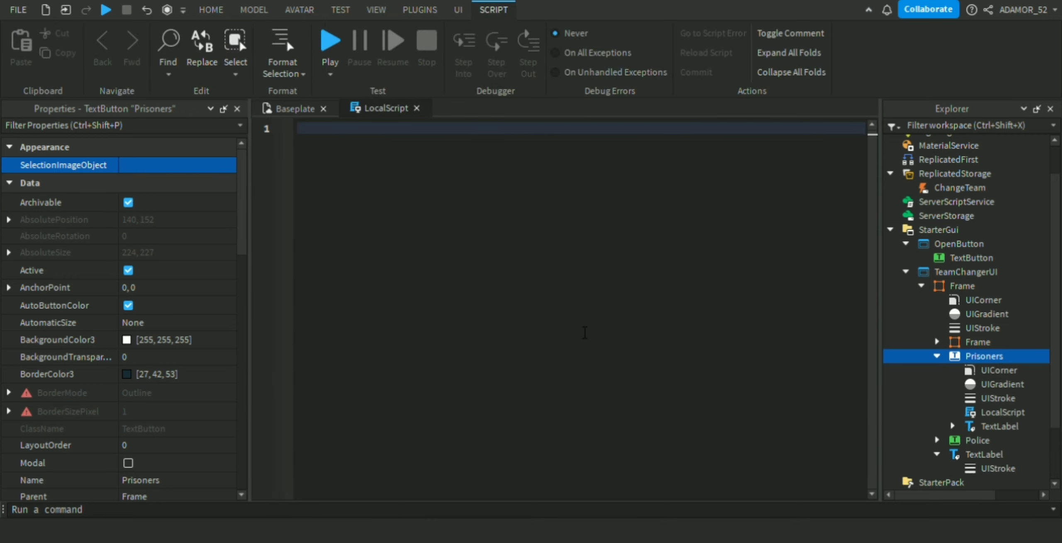
# - Write the line local plr = game:GetService("Players").LocalPlayer in the Prisoners LocalScript
pyautogui.write('local pler')
pyautogui.press('BackSpace')
pyautogui.press('BackSpace')
pyautogui.press('BackSpace')
pyautogui.press('BackSpace')
pyautogui.write('r = game:GetService()')
pyautogui.write('"Players')
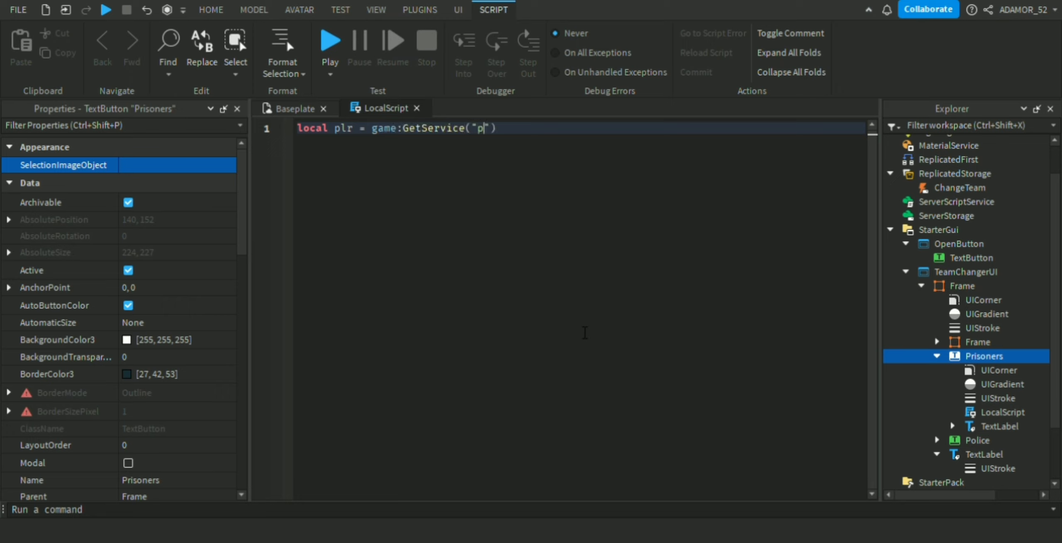
pyautogui.write('.LocalPlayer')
pyautogui.press('Return')
# - Add an empty script.Parent.MouseButton1Click:Connect(function() handler below the plr variable
pyautogui.press('Return')
pyautogui.write('script.Parent.')
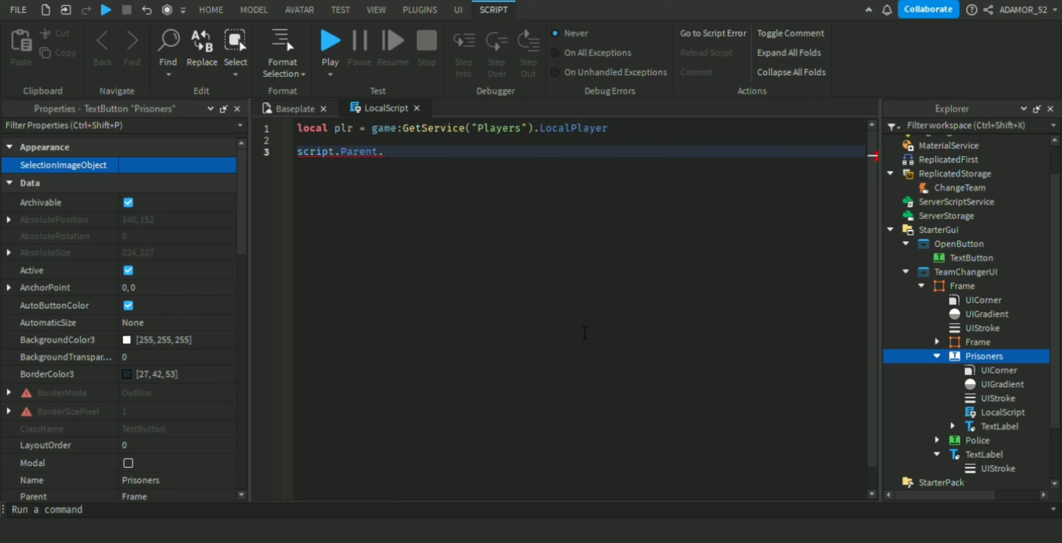
pyautogui.write('mouseButton1Click:Connect(function')
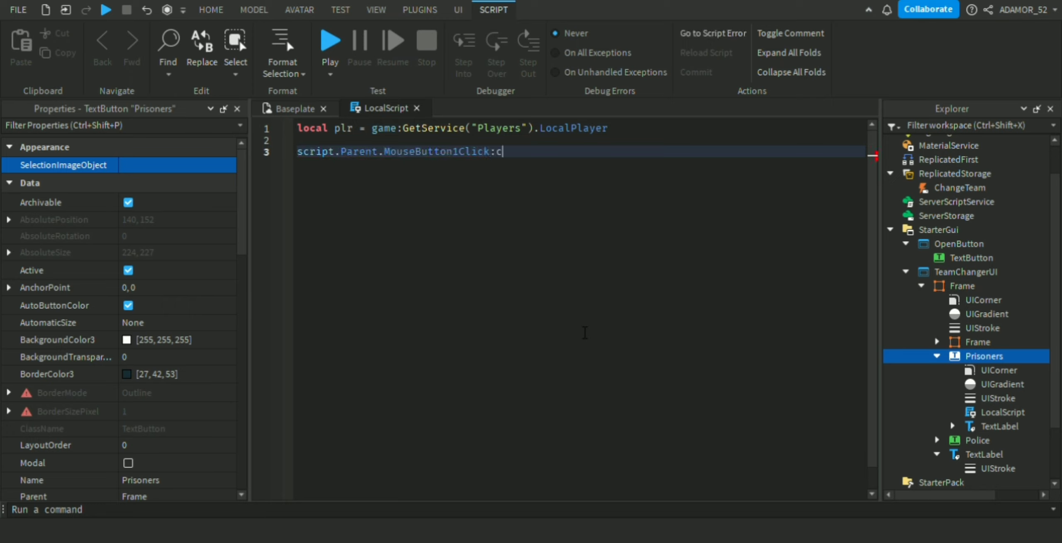
pyautogui.write('()')
pyautogui.press('Return')
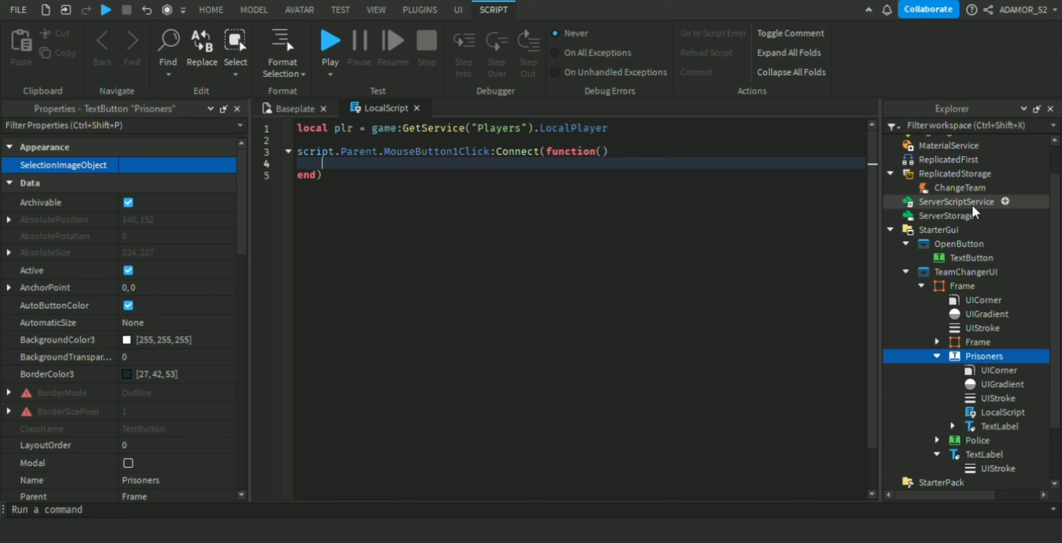
# - Check the ChangeTeam remote event in ReplicatedStorage
pyautogui.scroll(3, 948, 224)
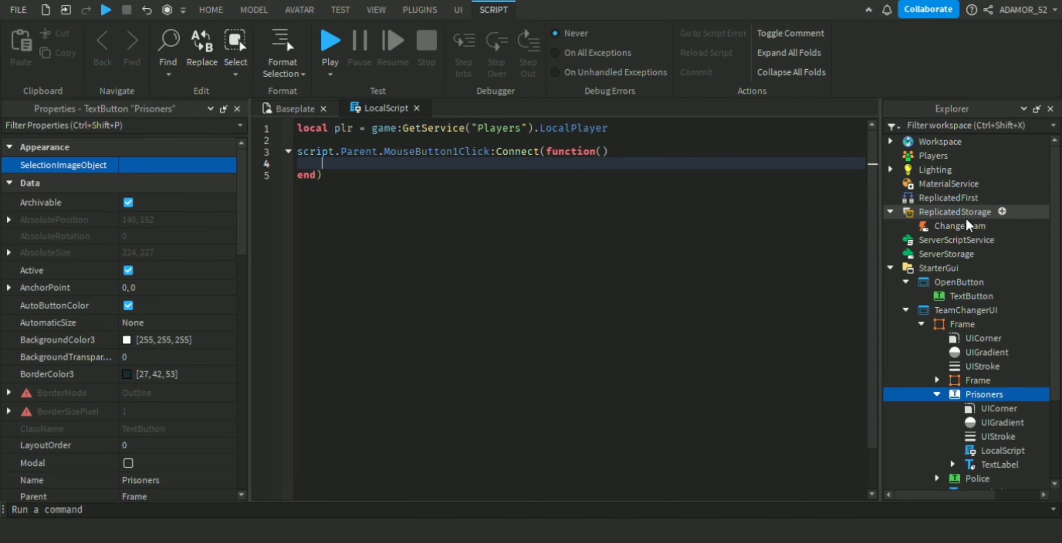
pyautogui.click(943, 227)
pyautogui.scroll(-6, 926, 225)
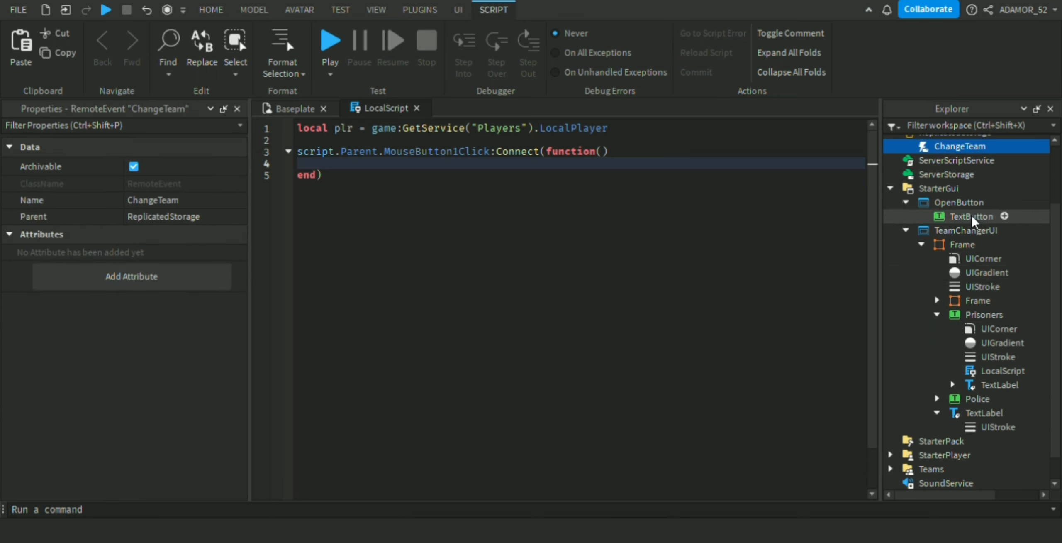
# - Declare local ChangedTeam = game.Teams.Prisoners inside the Prisoners button's MouseButton1Click handler
pyautogui.click(411, 166)
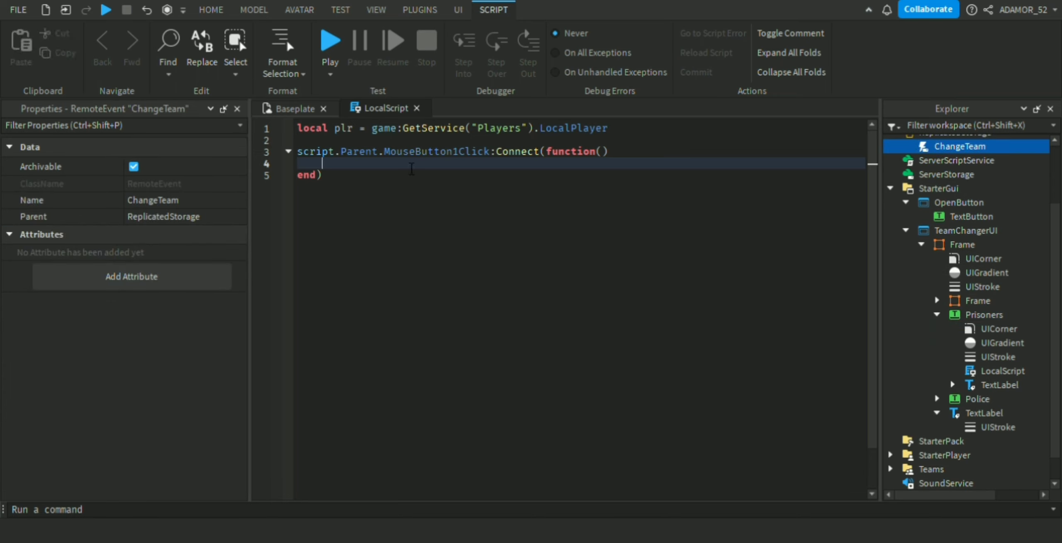
pyautogui.write('local')
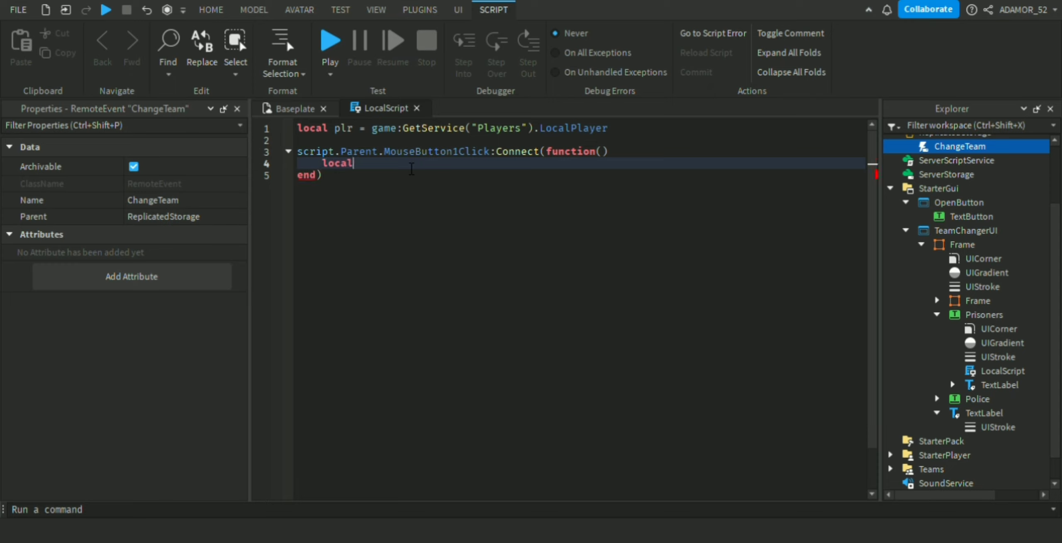
pyautogui.write('Chamged')
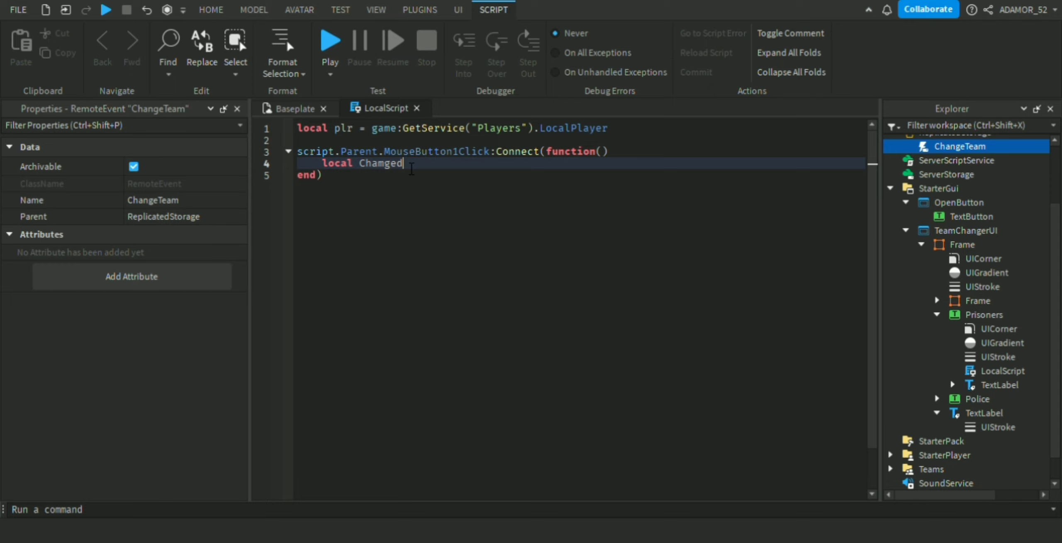
pyautogui.press('BackSpace')
pyautogui.press('BackSpace')
pyautogui.press('BackSpace')
pyautogui.press('BackSpace')
pyautogui.write('nd')
pyautogui.write('gedTeam')
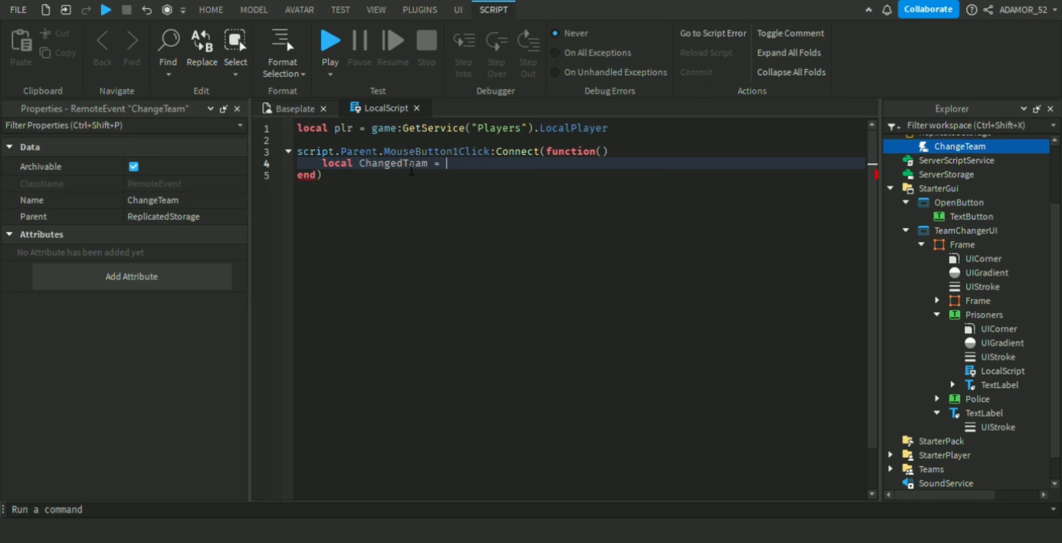
pyautogui.write(' = game.Teams.Prisoners')
pyautogui.press('Return')
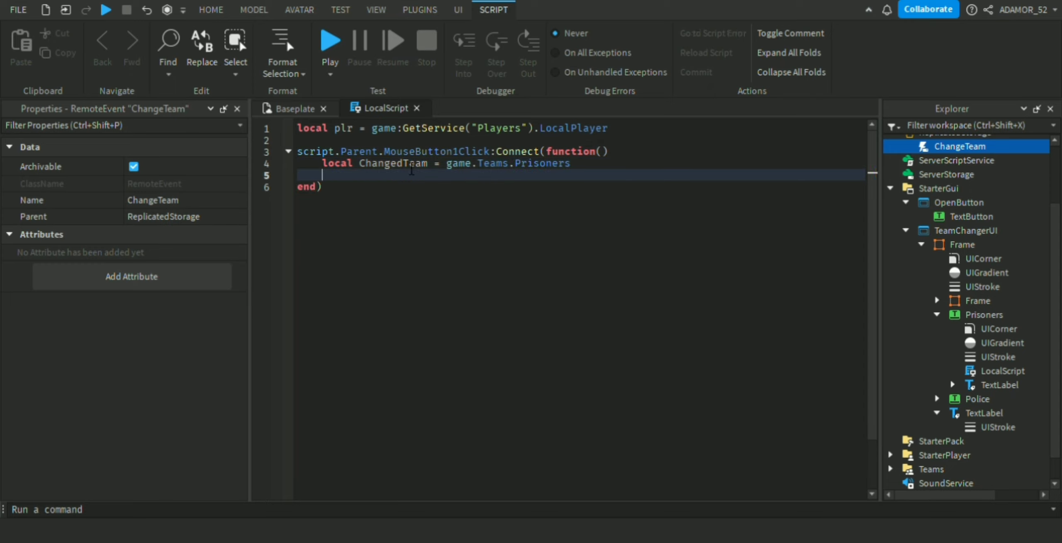
# - Add game.ReplicatedStorage.ChangeTeam:FireServer(ChangedTeam) below the ChangedTeam variable and close the Prisoners LocalScript
pyautogui.write('game.ReplicatedStorage')
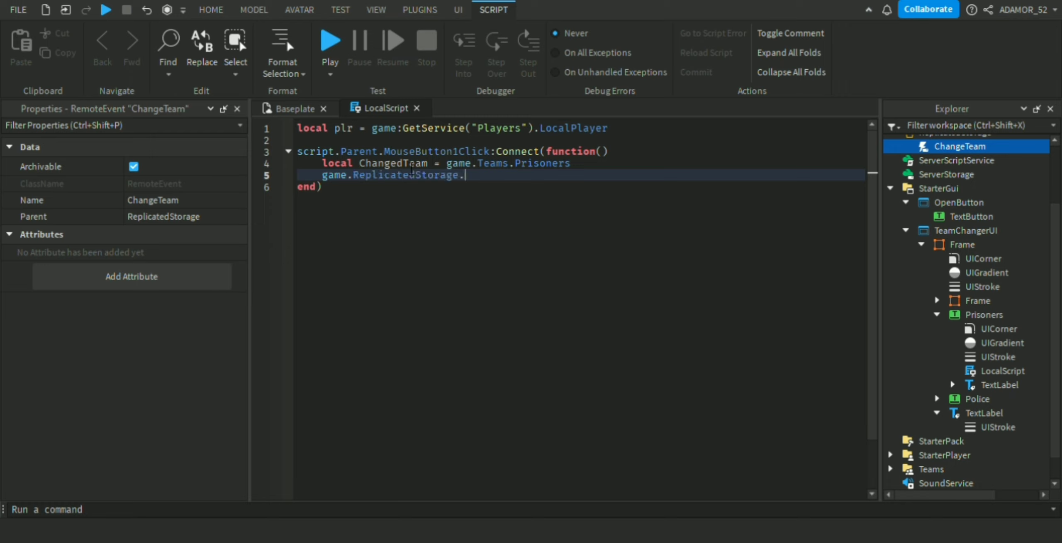
pyautogui.write('.cha')
pyautogui.press('Tab')
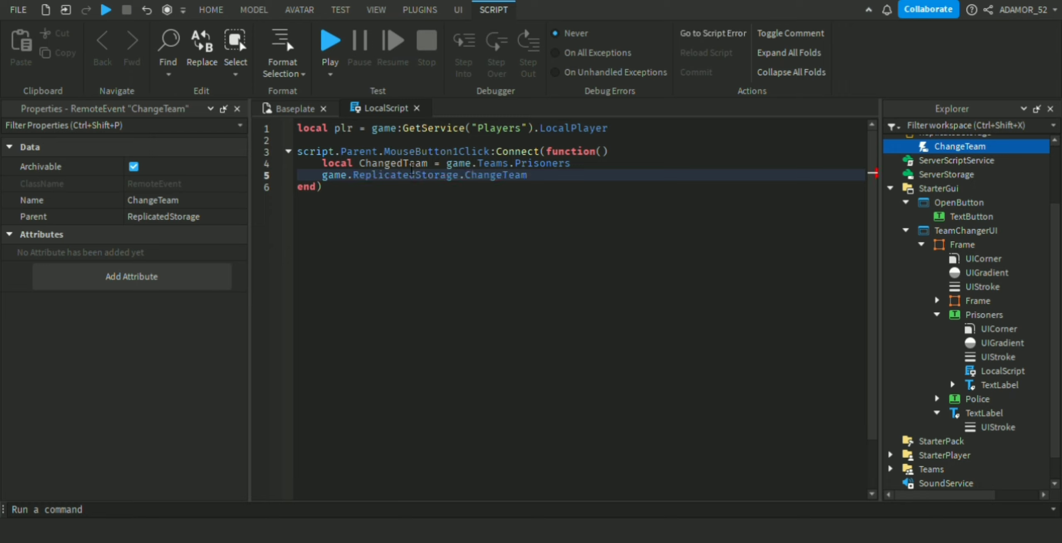
pyautogui.write(':Fire')
pyautogui.press('Tab')
pyautogui.write('ChangedTeam')
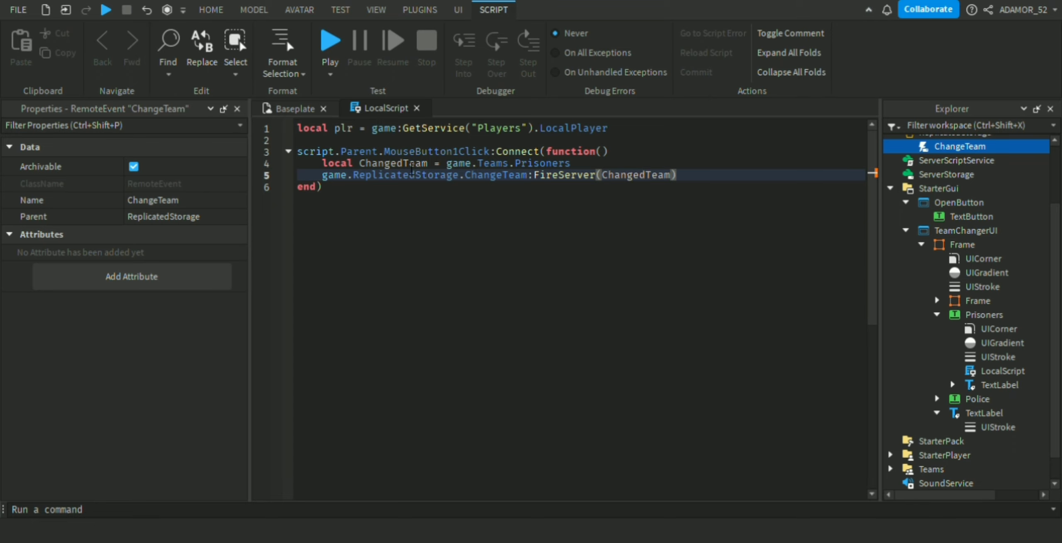
pyautogui.click(600, 227)
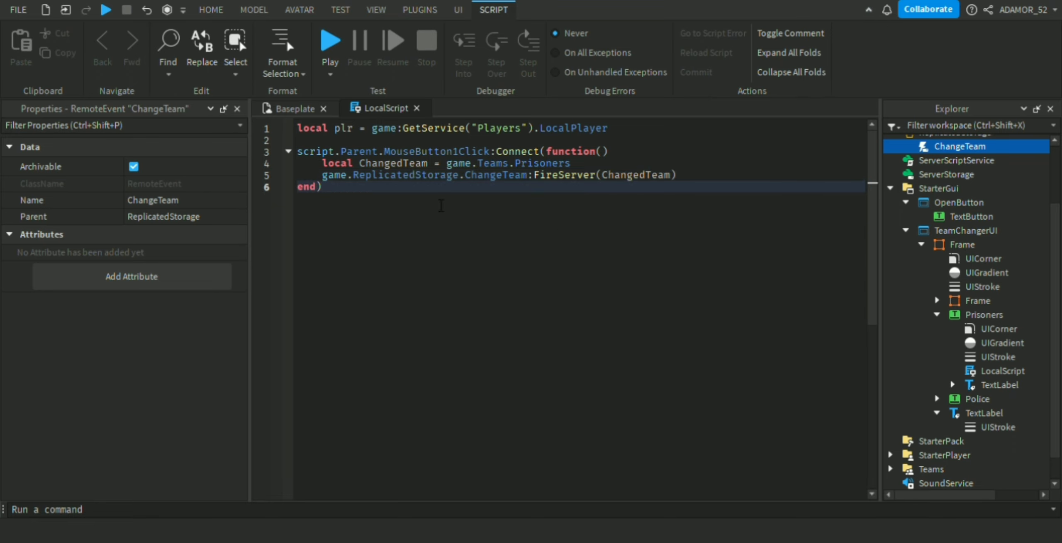
pyautogui.middleClick(369, 110)
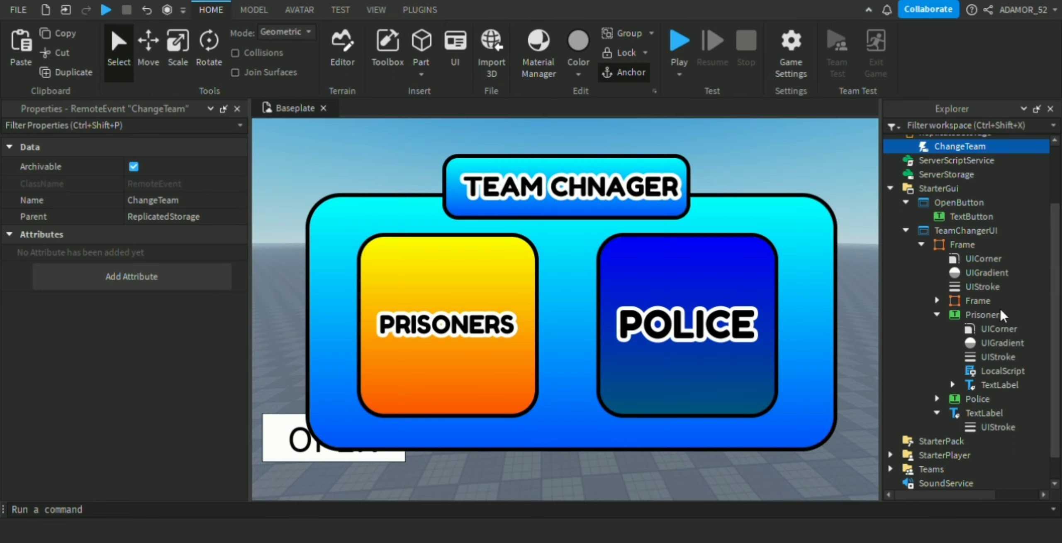
# - Copy the LocalScript from the Prisoners button into the Police button
pyautogui.scroll(-2, 1002, 315)
pyautogui.click(982, 342)
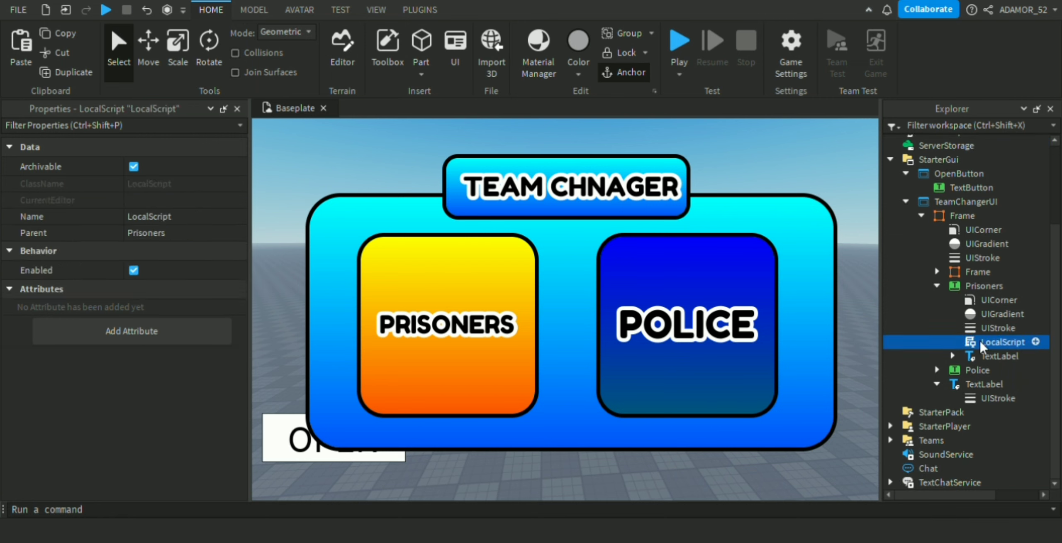
pyautogui.click(967, 357)
pyautogui.click(965, 372)
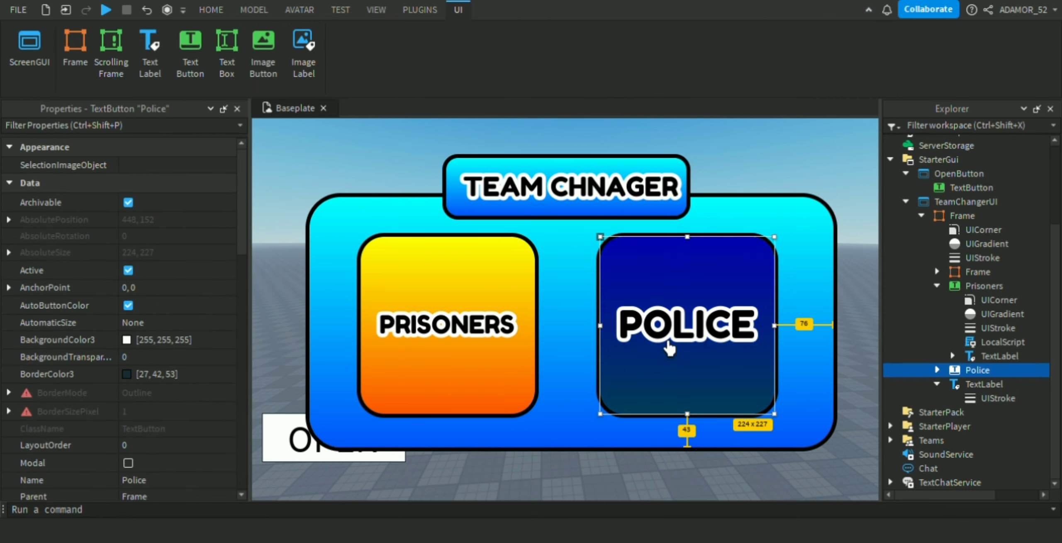
pyautogui.hotkey('ctrl', 'shift', 'v')
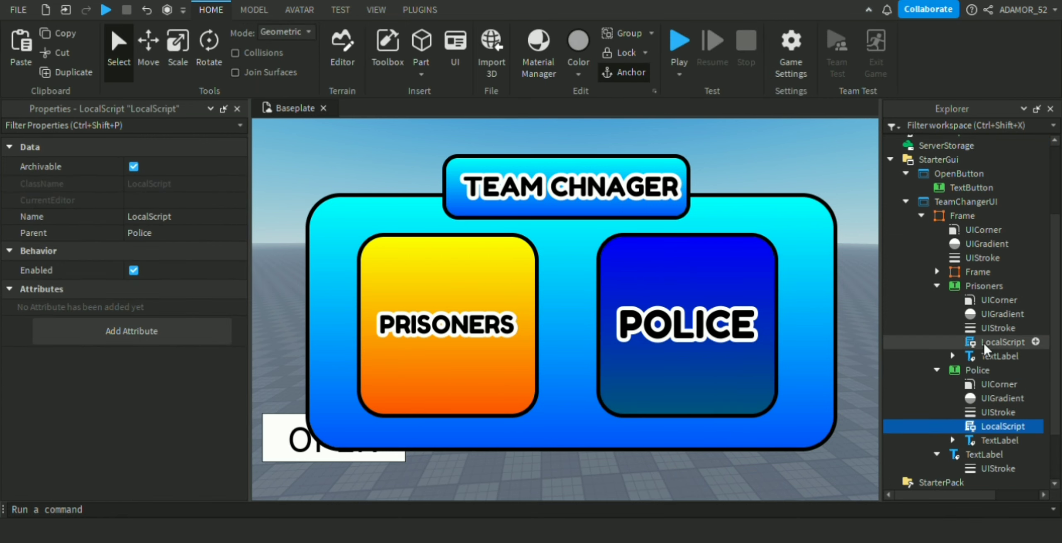
# - Change the ChangedTeam value in the Police button's LocalScript to game.Teams.Police and close the script
pyautogui.doubleClick(976, 430)
pyautogui.doubleClick(518, 151)
pyautogui.doubleClick(539, 163)
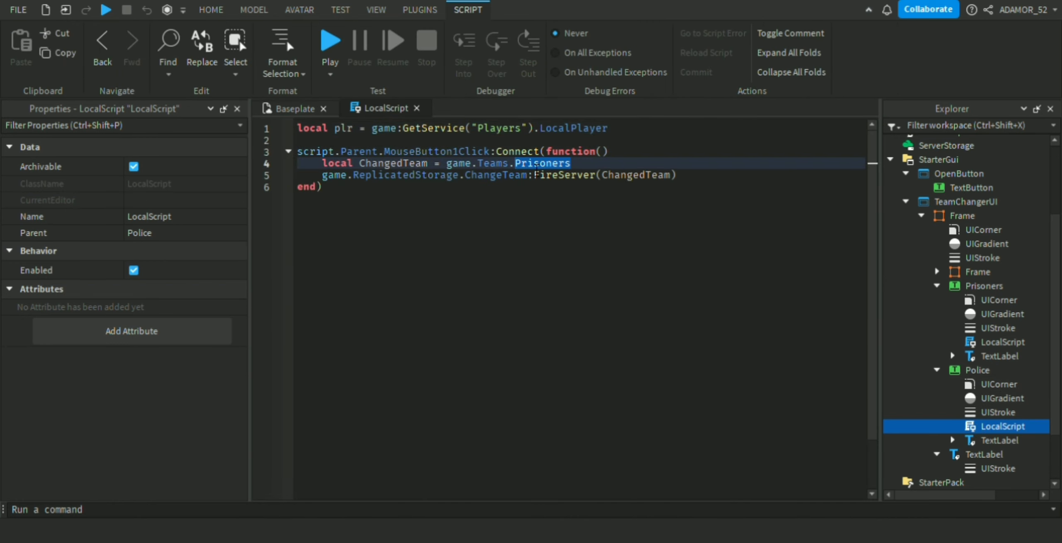
pyautogui.write('Police')
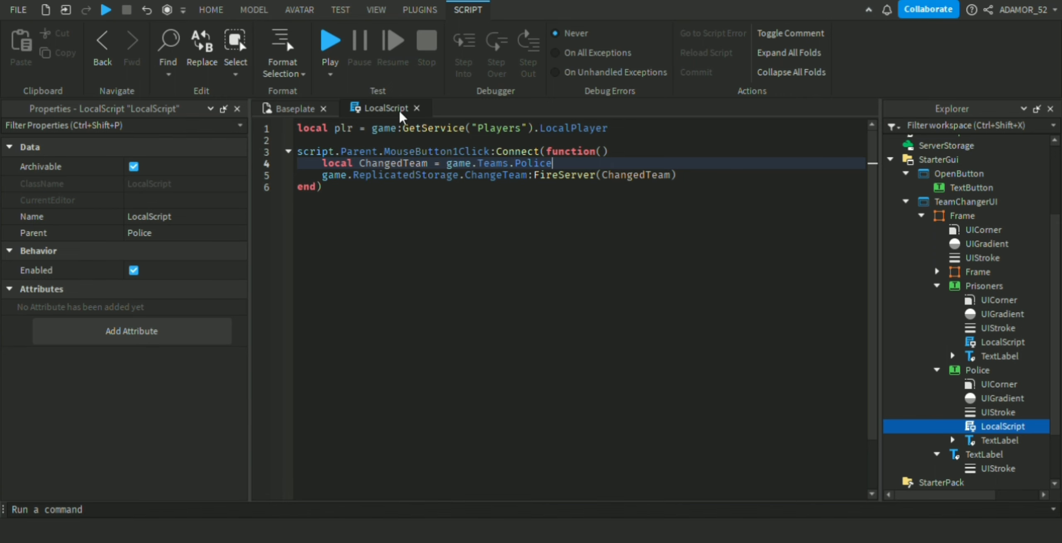
pyautogui.click(416, 108)
# - Add a Script to ServerScriptService and delete its default code
pyautogui.scroll(3, 950, 269)
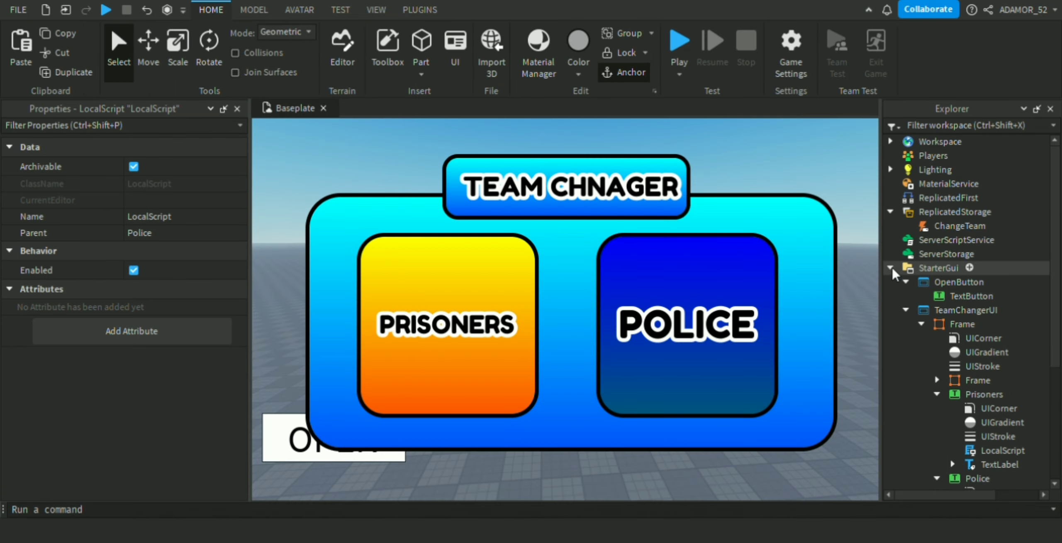
pyautogui.click(952, 253)
pyautogui.click(958, 225)
pyautogui.click(961, 240)
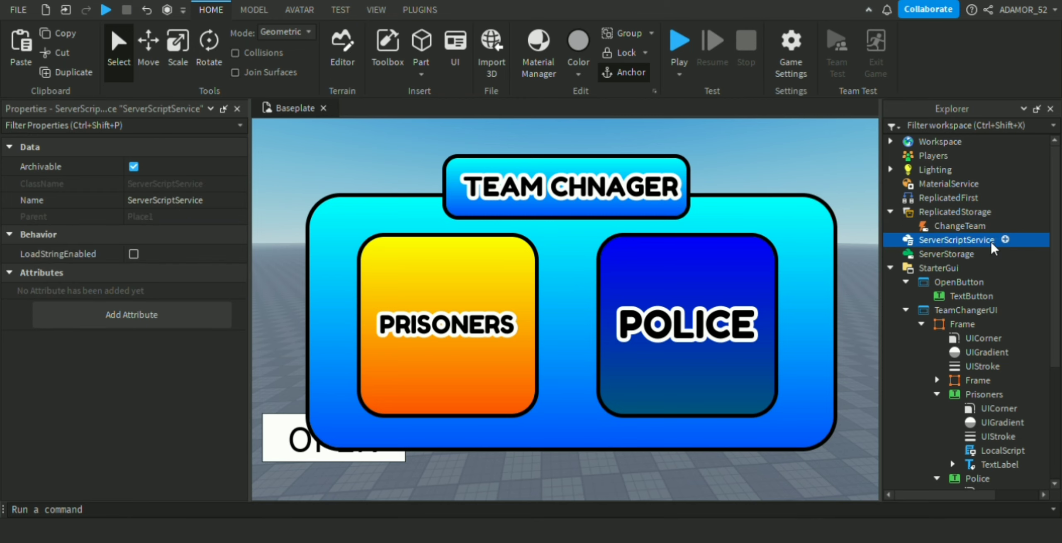
pyautogui.click(1005, 239)
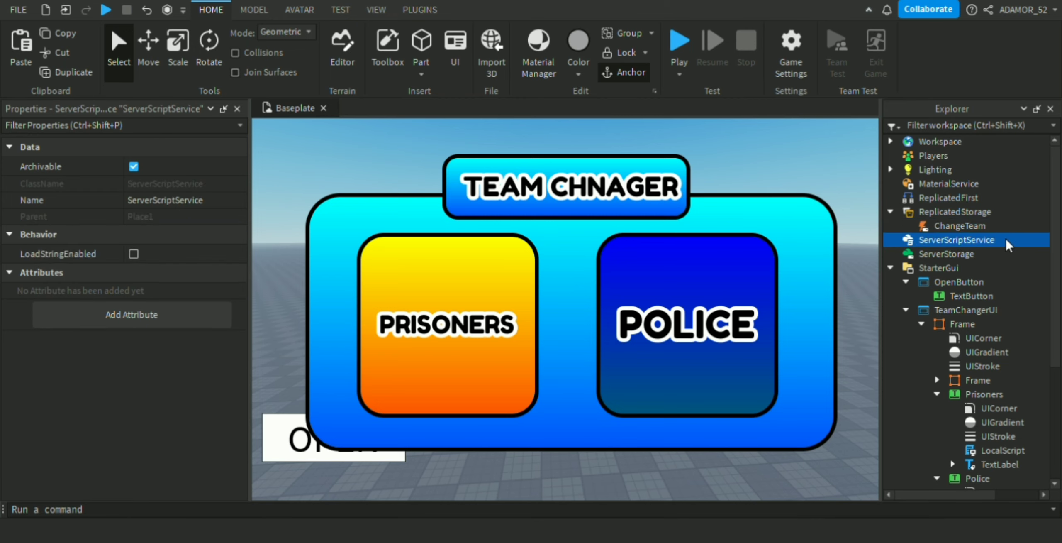
pyautogui.click(928, 236)
pyautogui.click(639, 249)
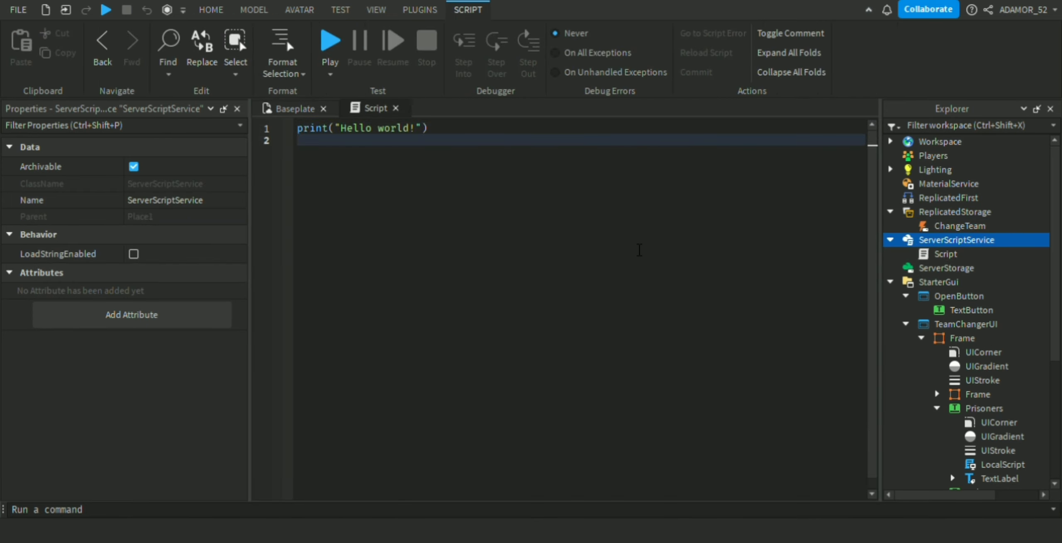
pyautogui.hotkey('ctrl', 'a')
pyautogui.press('BackSpace')
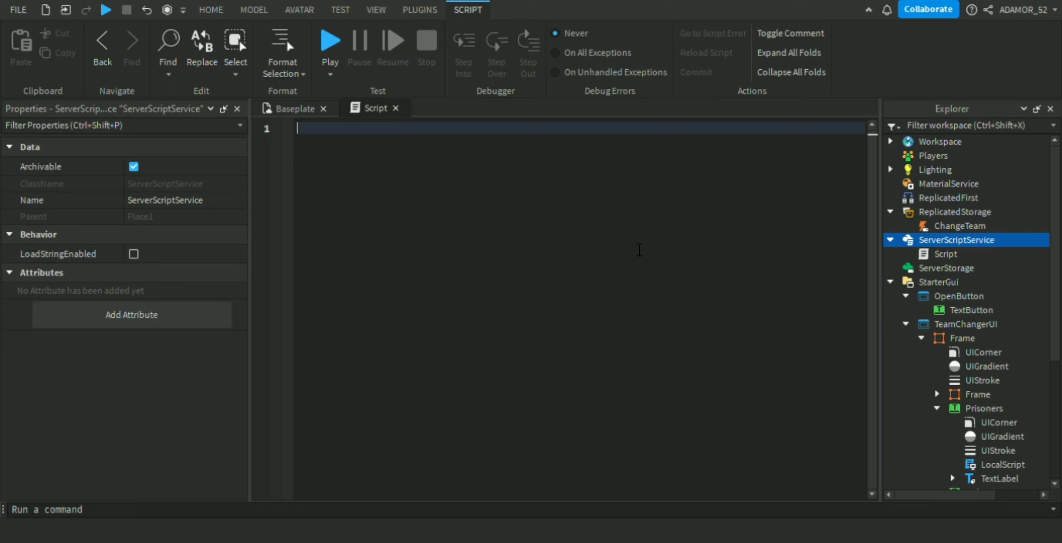
# - Write game.ReplicatedStorage.ChangeTeam.OnServerEvent:Connect(function(plr, ChangeTeam)) in the server script
pyautogui.write('game.')
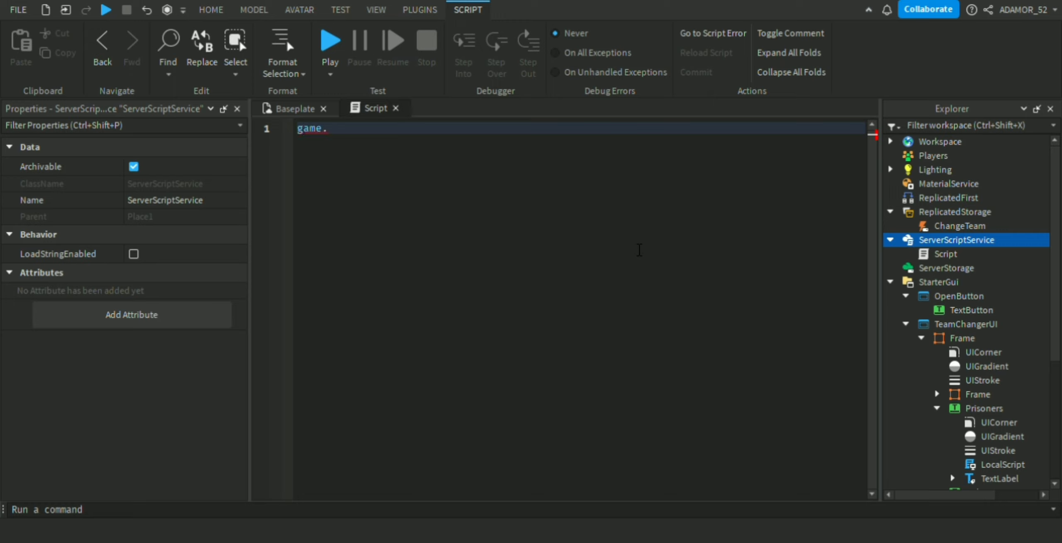
pyautogui.write('ReplicatedStorage.')
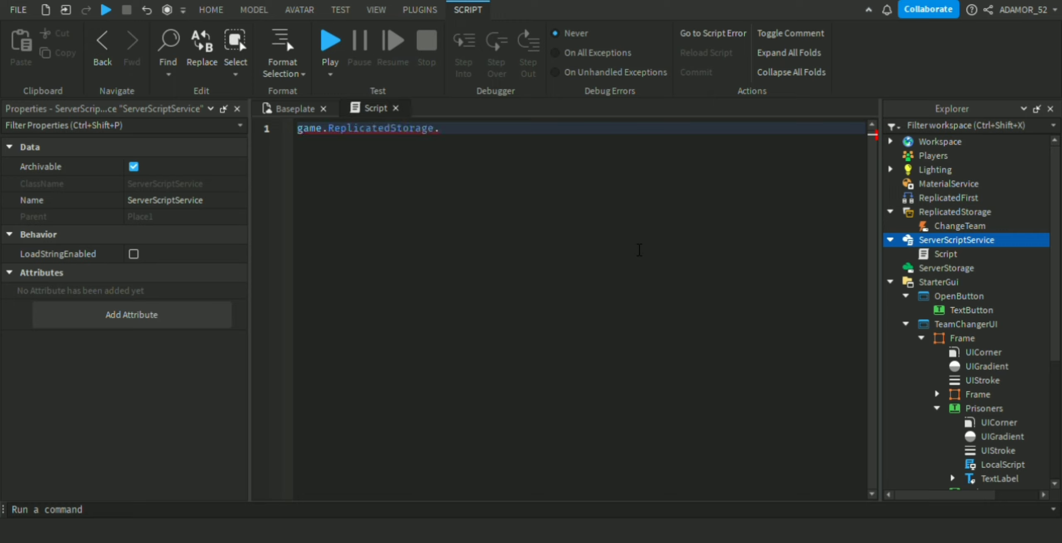
pyautogui.write('ChangeTeam.onServerEvent:Connect(function')
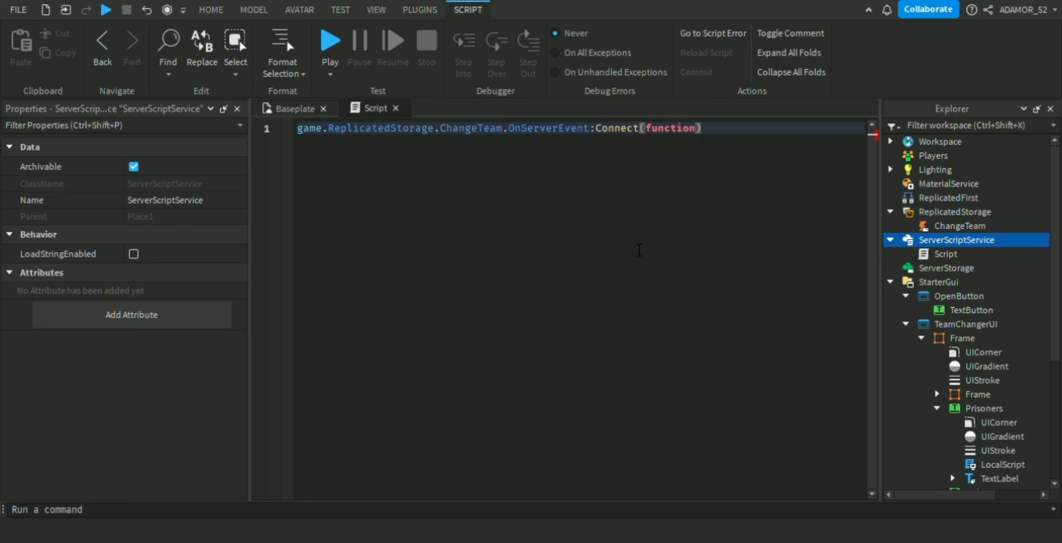
pyautogui.write('(plr.')
pyautogui.press('BackSpace')
pyautogui.write(', t')
pyautogui.press('BackSpace')
pyautogui.write('ChangeTeam')
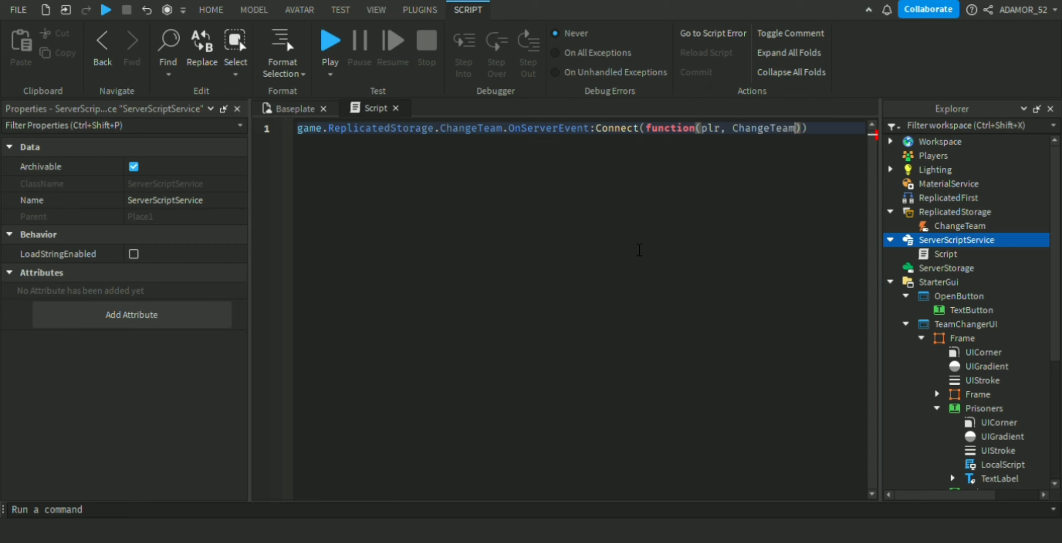
# - Complete the OnServerEvent handler with the line plr.Team = ChangeTeam and close the server script
pyautogui.press('Return')
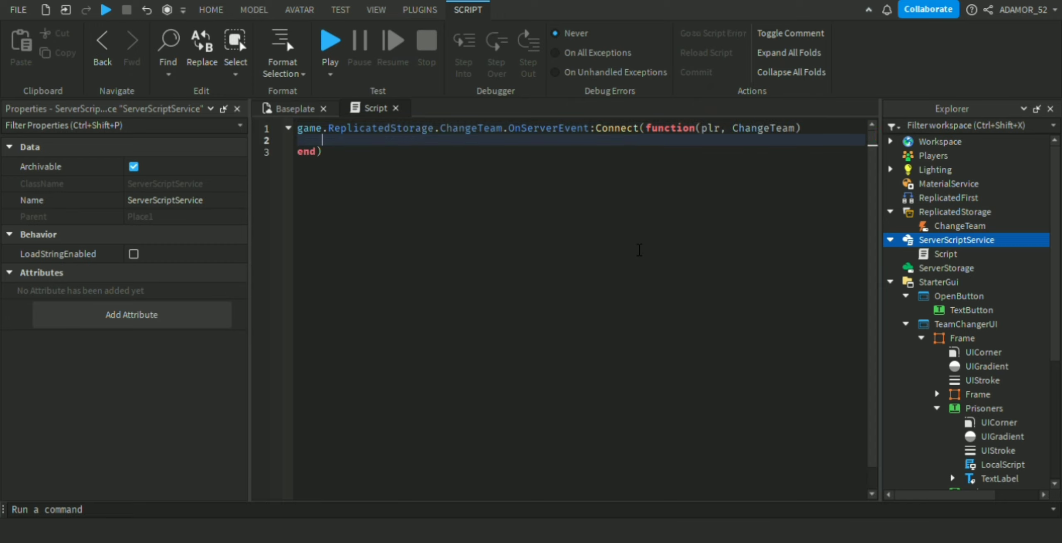
pyautogui.write('plr.team = ChangeTeam')
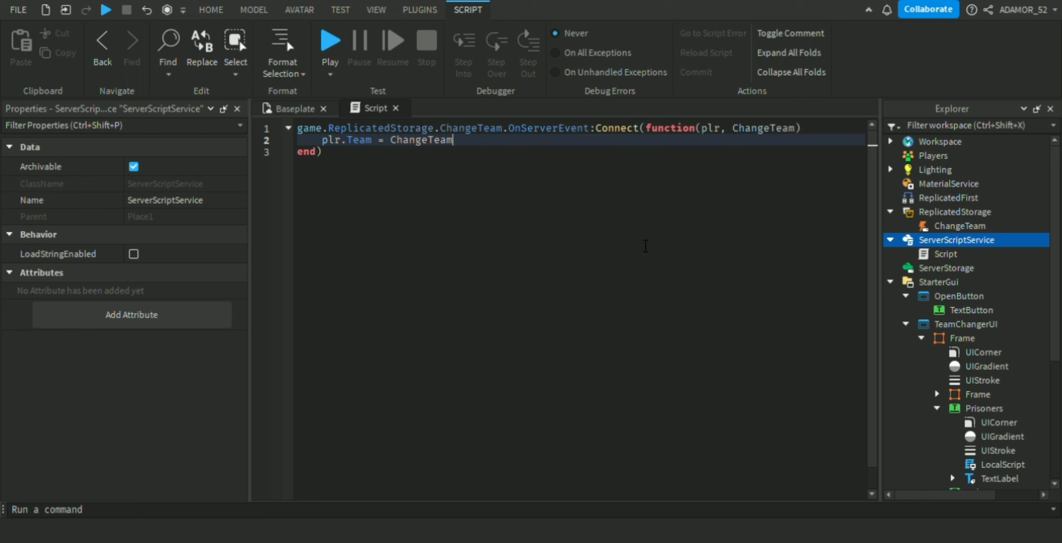
pyautogui.click(396, 108)
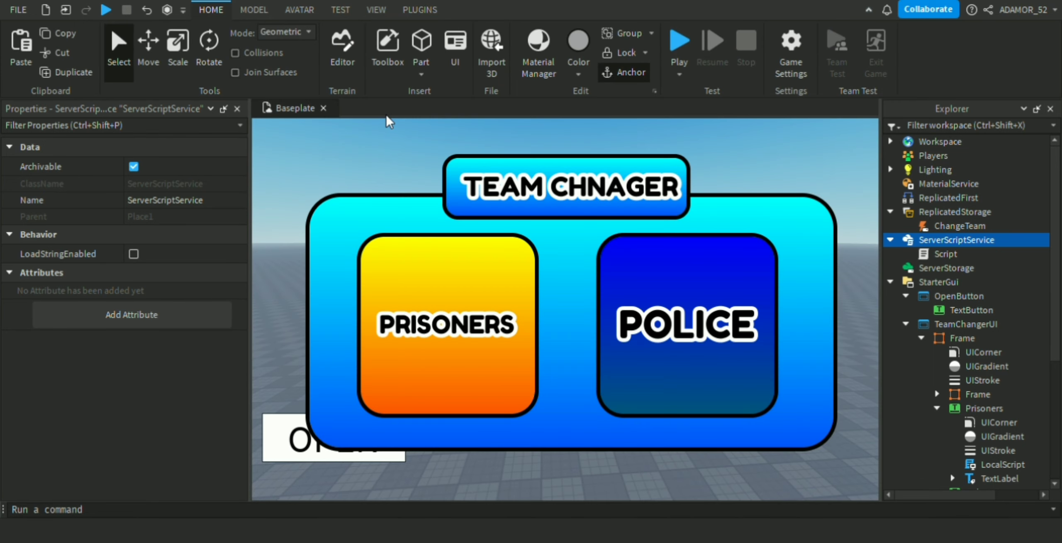
# - Duplicate the Police button and move the copy up over the panel's upper-right corner
pyautogui.scroll(-4, 908, 234)
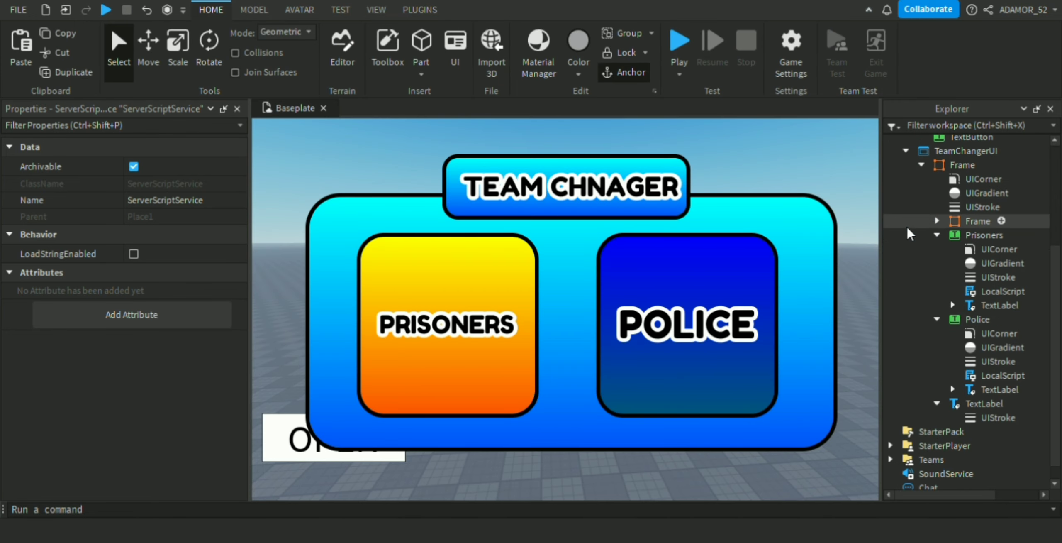
pyautogui.click(937, 235)
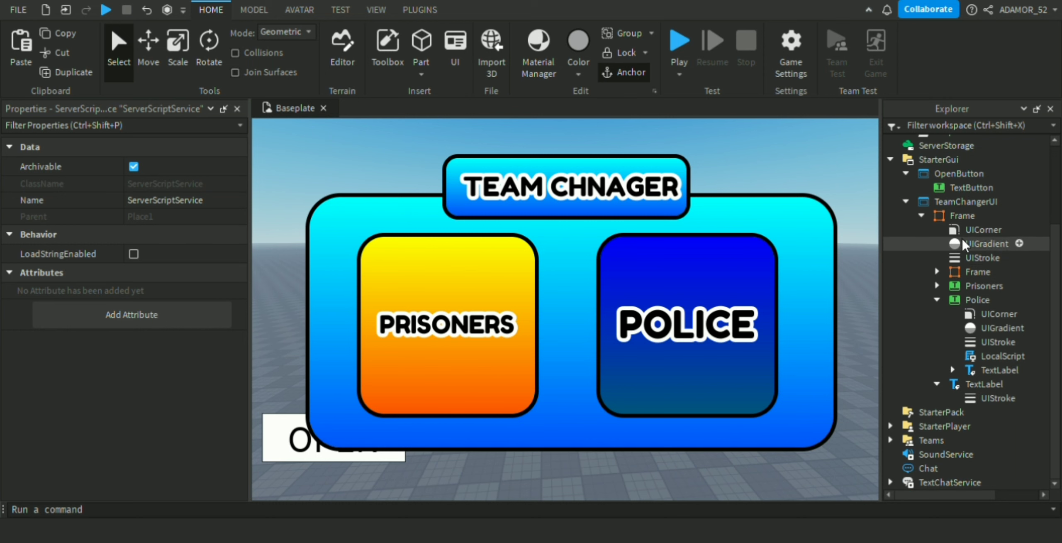
pyautogui.click(978, 300)
pyautogui.hotkey('ctrl', 'd')
pyautogui.moveTo(719, 307); pyautogui.dragTo(768, 205)
# - Delete the LocalScript from the duplicated Police button
pyautogui.click(937, 384)
pyautogui.scroll(-1, 975, 404)
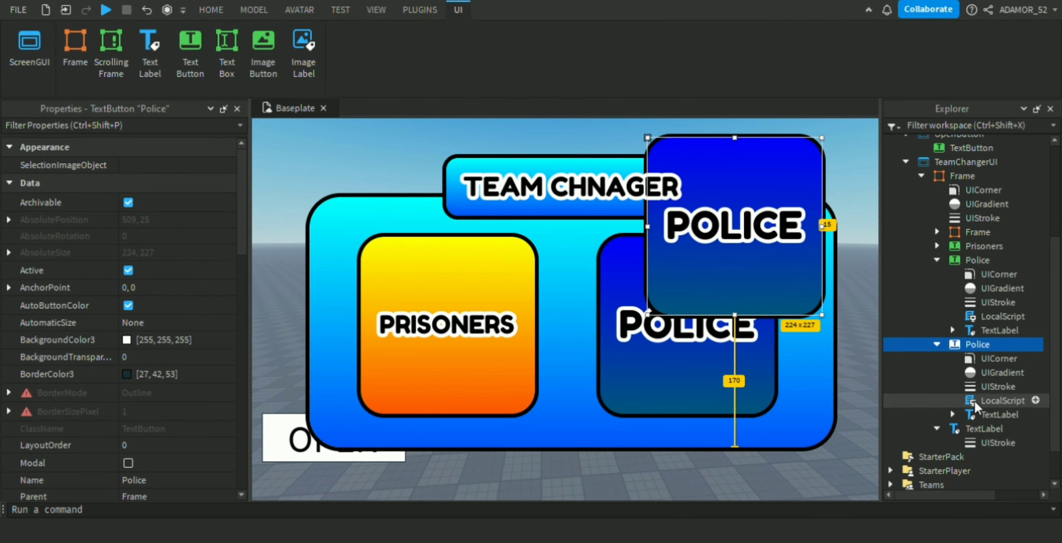
pyautogui.click(973, 401)
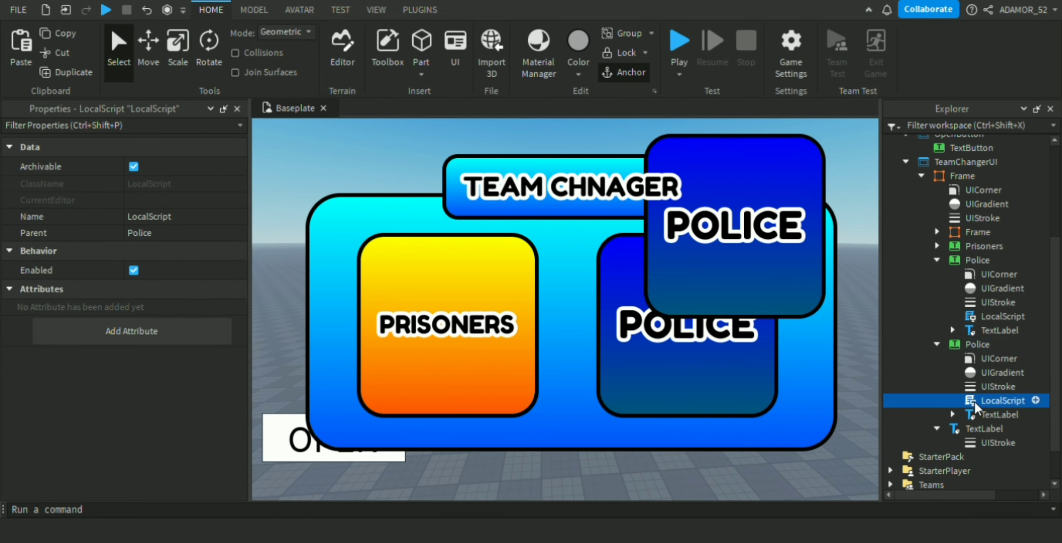
pyautogui.press('Delete')
# - Rename the duplicated Police button to Close
pyautogui.click(975, 343)
pyautogui.doubleClick(977, 344)
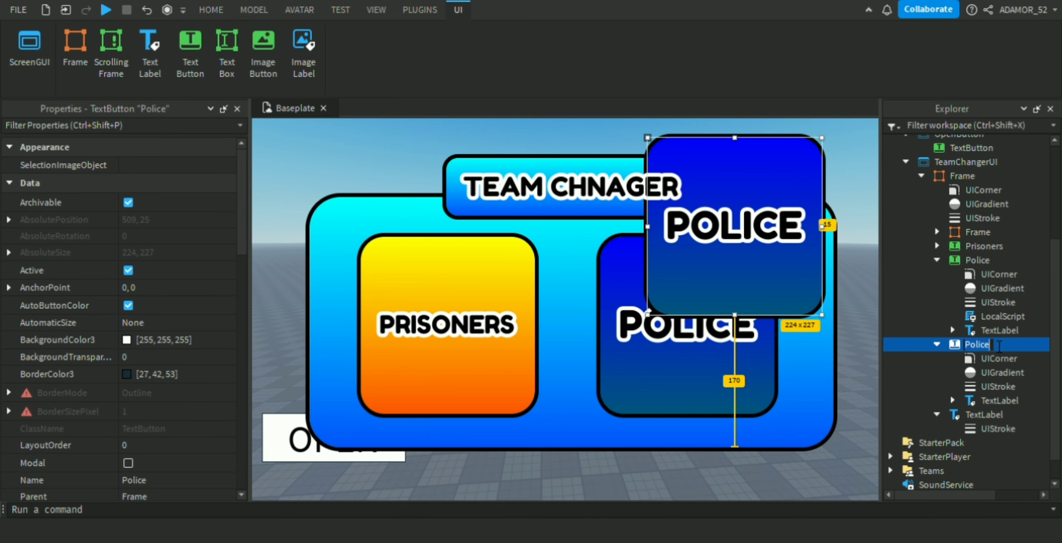
pyautogui.press('BackSpace')
pyautogui.press('BackSpace')
pyautogui.press('BackSpace')
pyautogui.press('BackSpace')
pyautogui.press('BackSpace')
pyautogui.press('BackSpace')
pyautogui.write('Close')
pyautogui.press('Return')
# - Give the Close button a red-to-dark-red gradient with rotation 90 and set its label text to X
pyautogui.click(1002, 372)
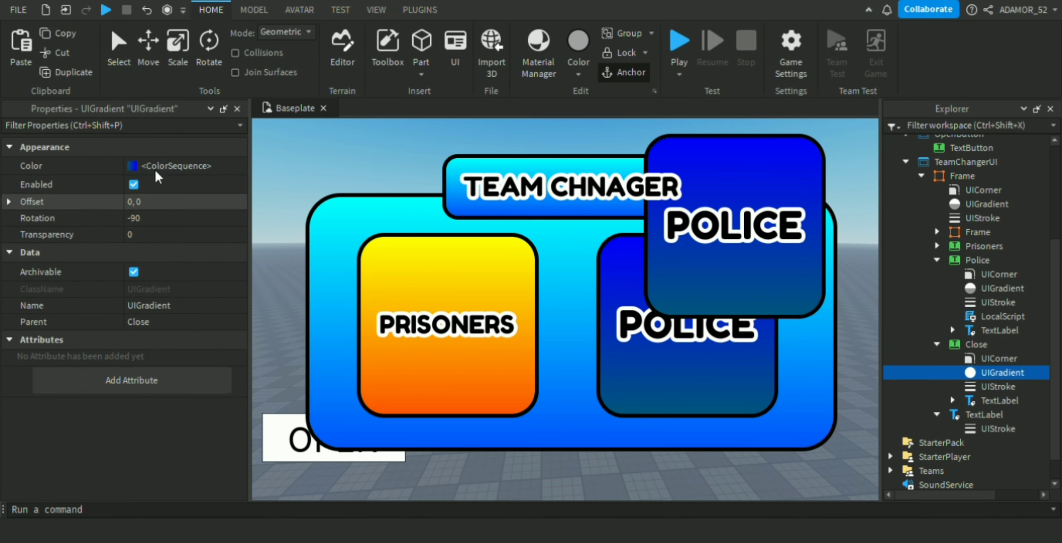
pyautogui.click(177, 167)
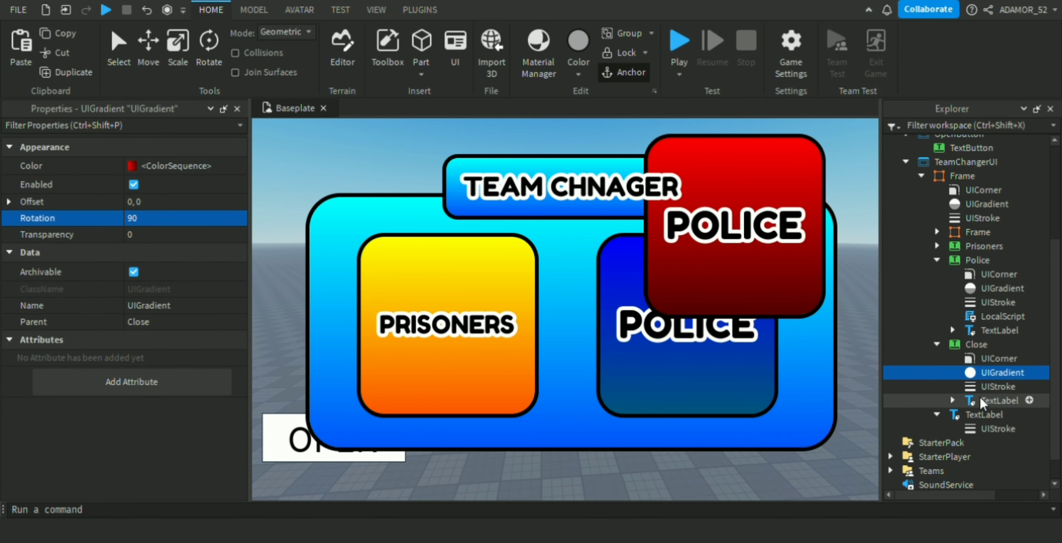
pyautogui.click(981, 399)
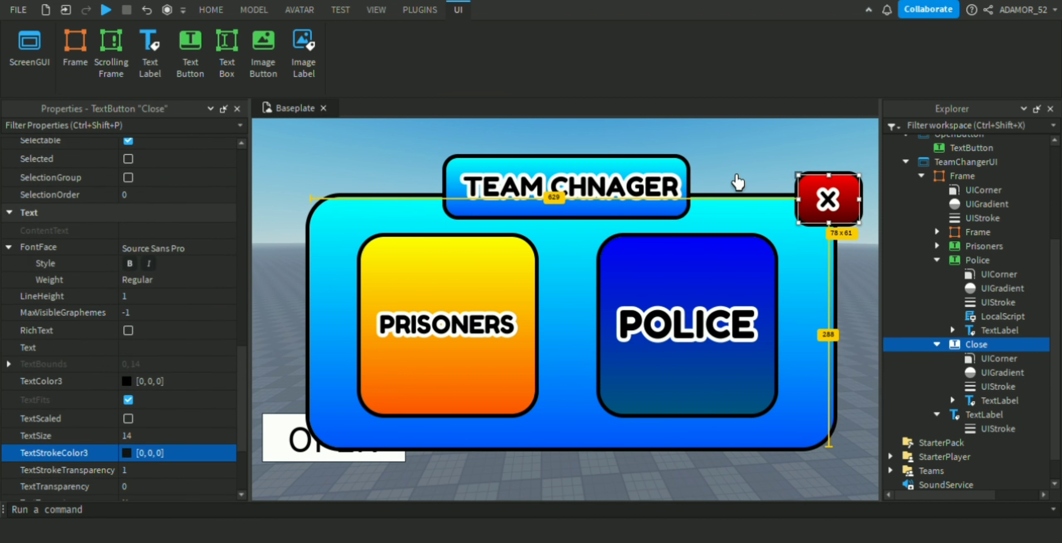
# - Add a LocalScript to the Close button and clear its default code
pyautogui.click(738, 181)
pyautogui.click(995, 345)
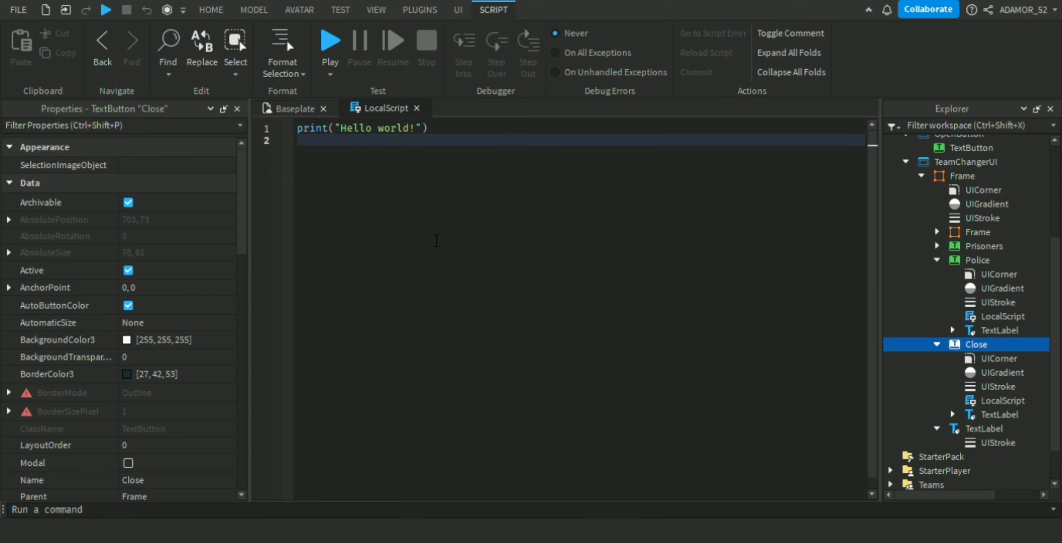
pyautogui.hotkey('ctrl', 'a')
pyautogui.press('BackSpace')
pyautogui.write('ga')
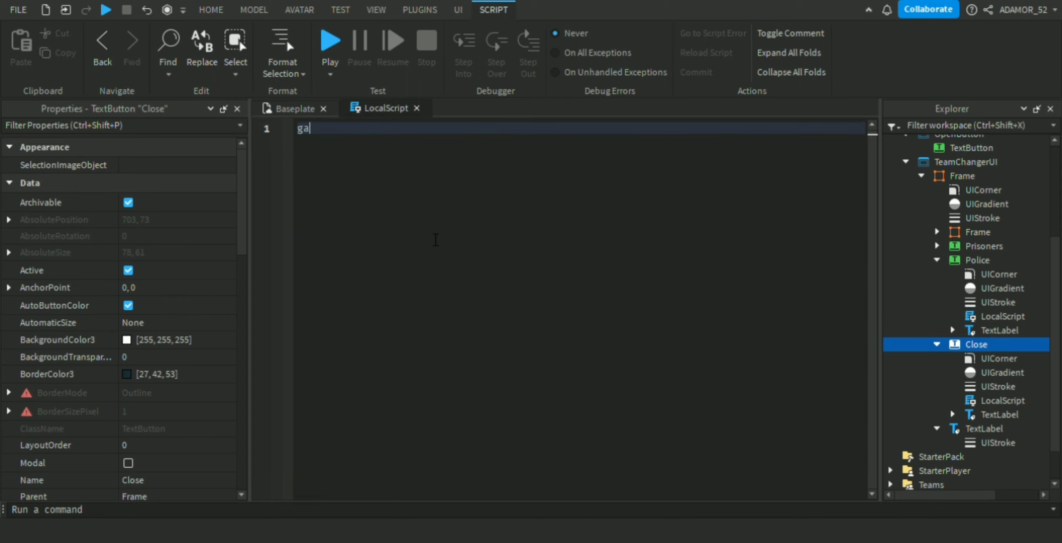
pyautogui.press('BackSpace')
# - Declare local plr as game:GetService("Players").LocalPlayer in the Close button's script
pyautogui.write('local plr')
pyautogui.click(294, 108)
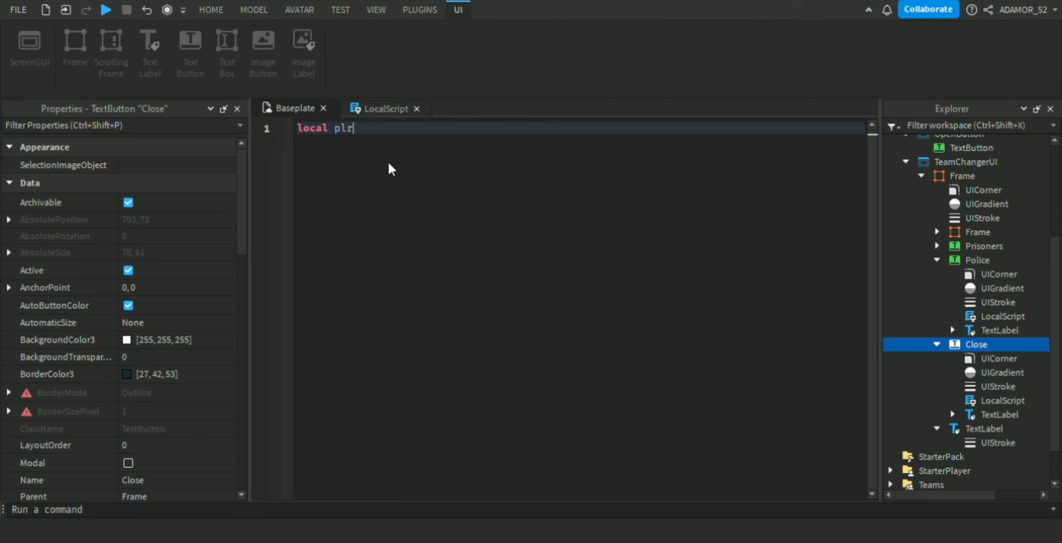
pyautogui.click(386, 108)
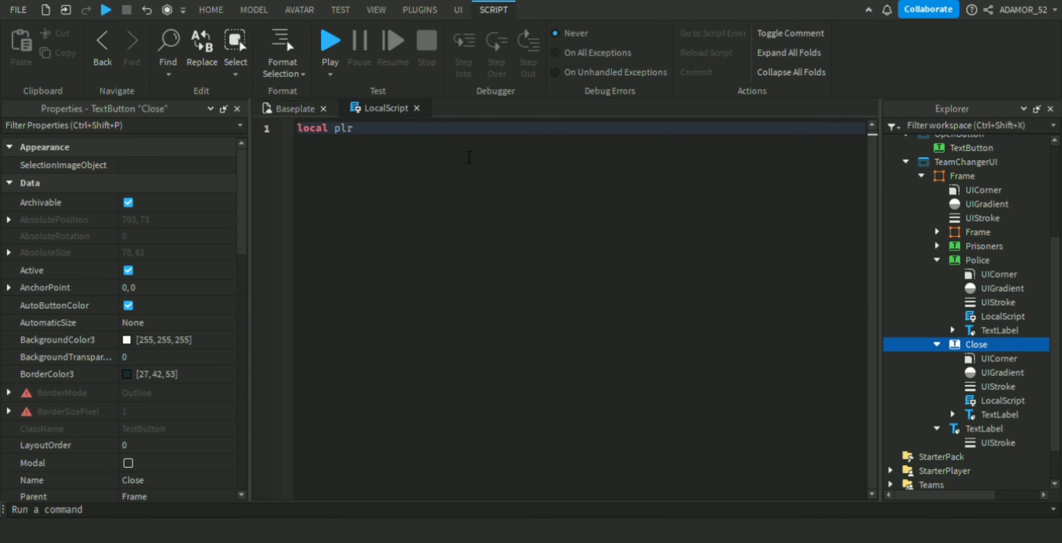
pyautogui.write('= game:GetService()')
pyautogui.write('"Players')
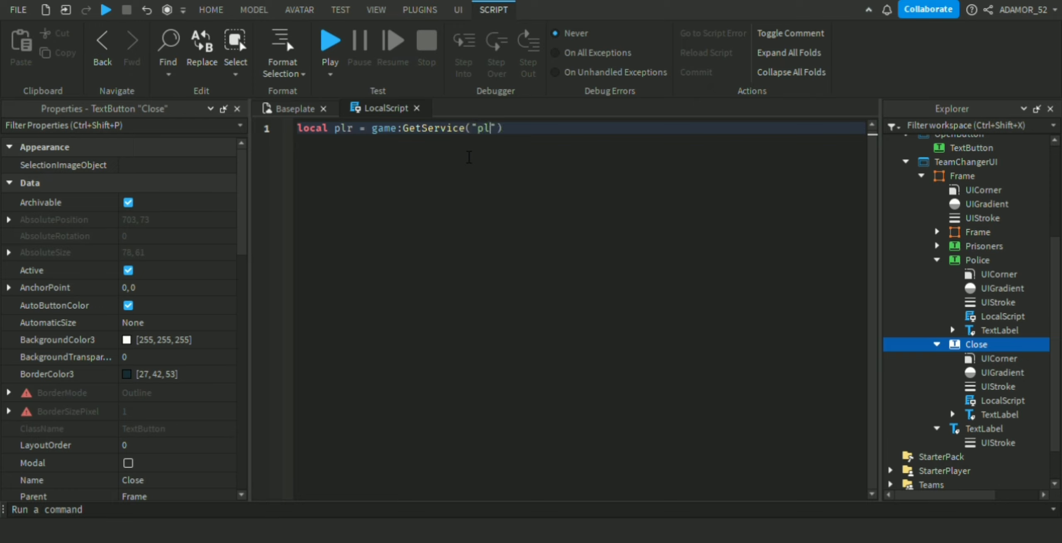
pyautogui.write('.LocalPlayer')
pyautogui.press('Return')
pyautogui.press('Return')
pyautogui.write('game.')
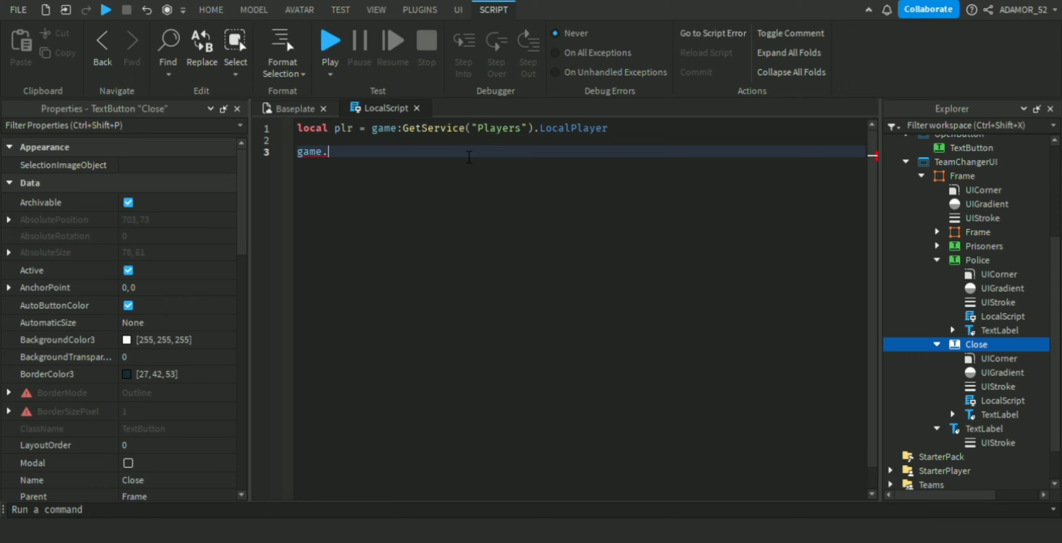
pyautogui.press('BackSpace')
pyautogui.press('BackSpace')
pyautogui.press('BackSpace')
pyautogui.press('BackSpace')
pyautogui.press('BackSpace')
# - Connect an empty function to script.Parent.MouseButton1Click below the plr declaration
pyautogui.write('script.Parent.MouseButton1Click')
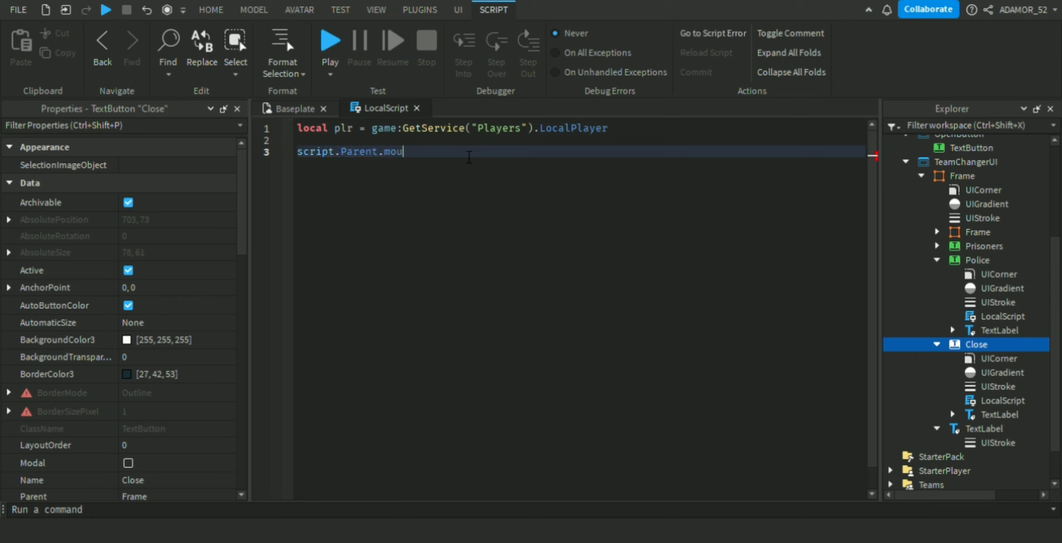
pyautogui.write(':Connect(function')
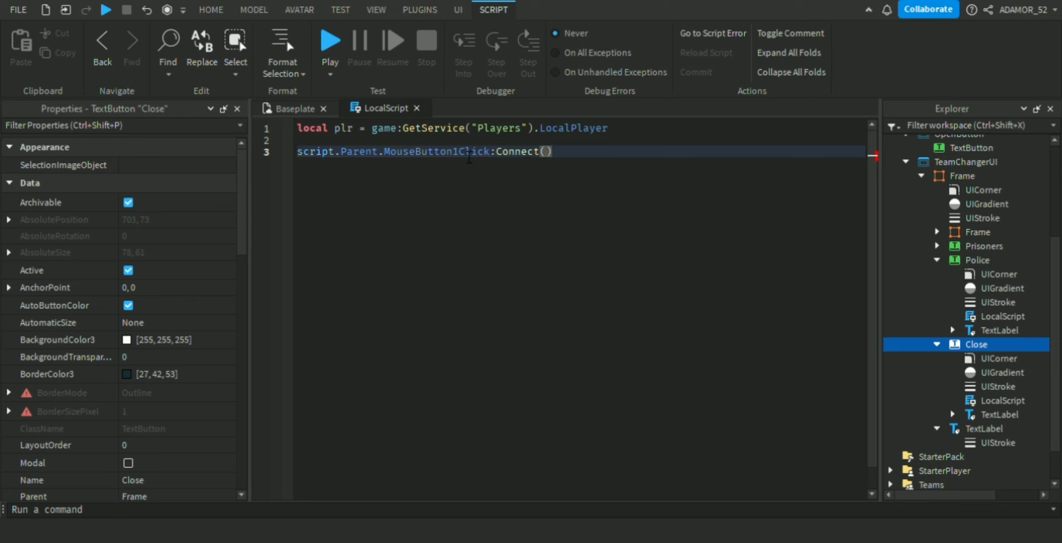
pyautogui.write('(')
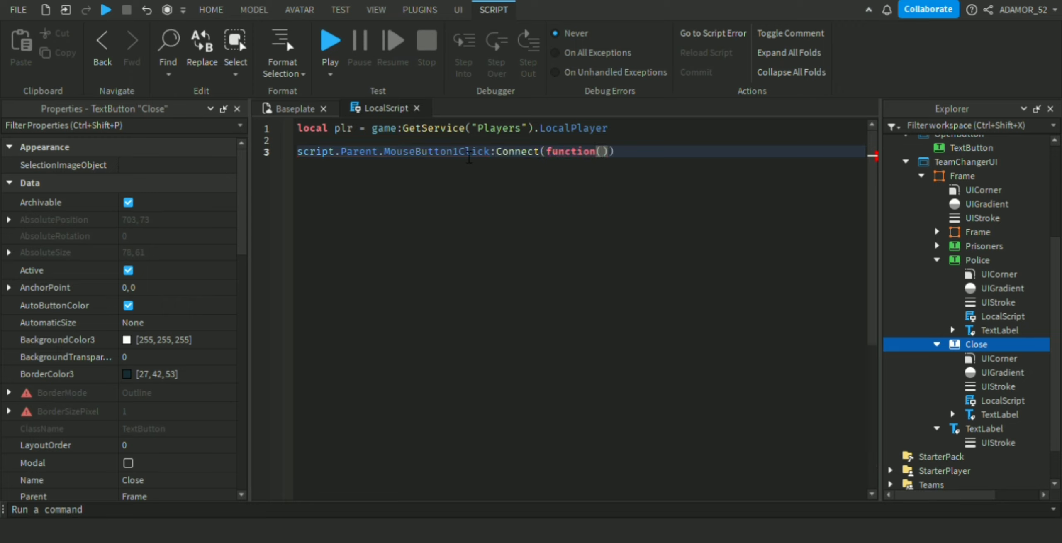
pyautogui.write(')')
pyautogui.press('Return')
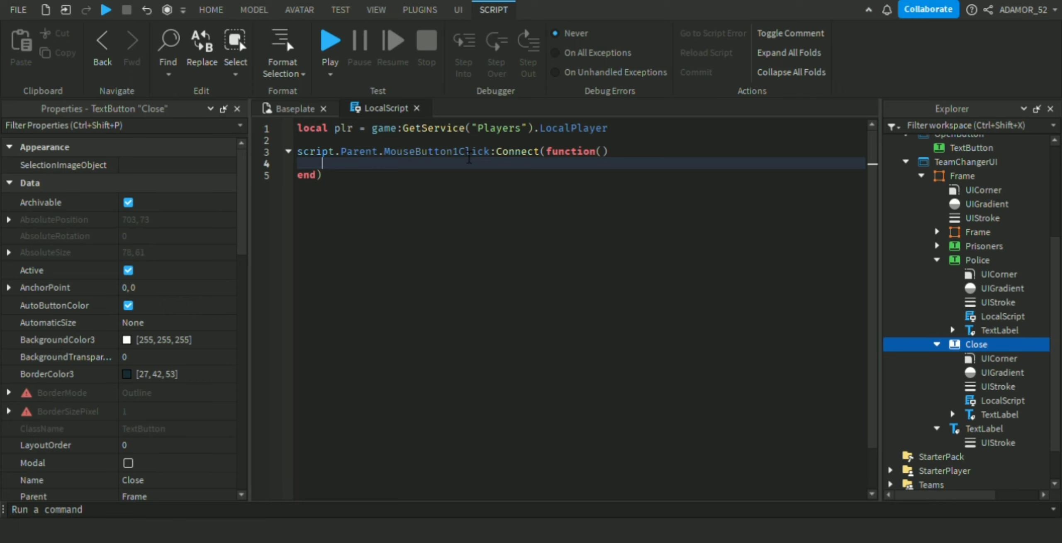
# - Declare local plrUI as plr.PlayerGui directly below the plr variable
pyautogui.click(662, 129)
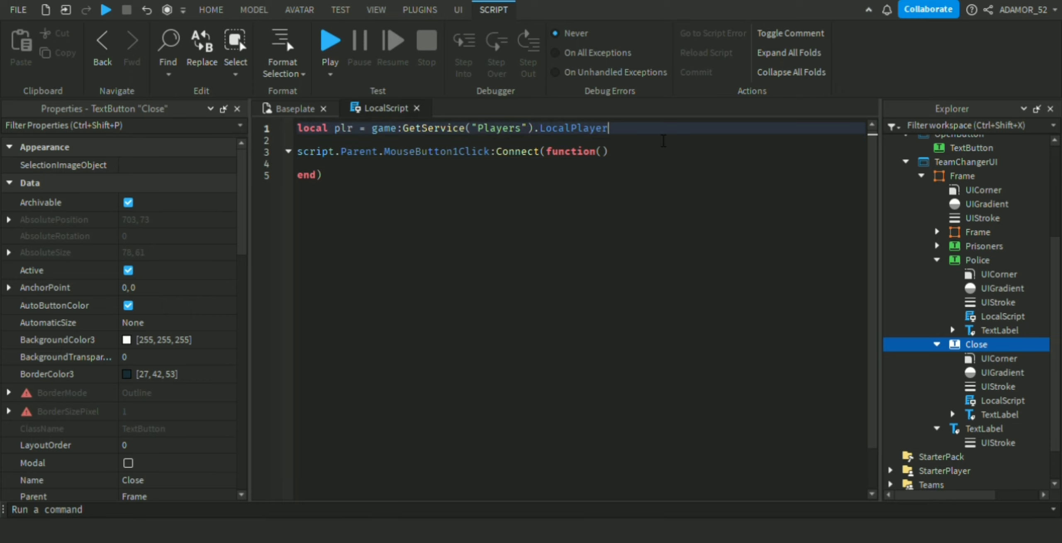
pyautogui.press('Return')
pyautogui.write('local p')
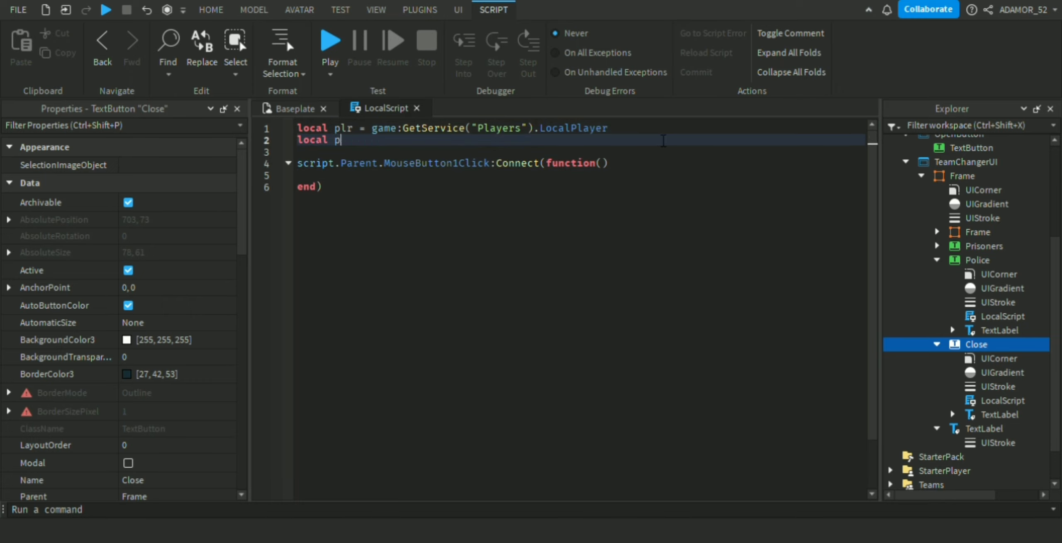
pyautogui.write('lrUI = plr.PlayerGui')
# - In the click function, set plrUI.OpenButton.Enabled to true and plrUI.TeamChangerUI.Enabled to false, and close the script
pyautogui.press('Down')
pyautogui.press('Down')
pyautogui.press('Down')
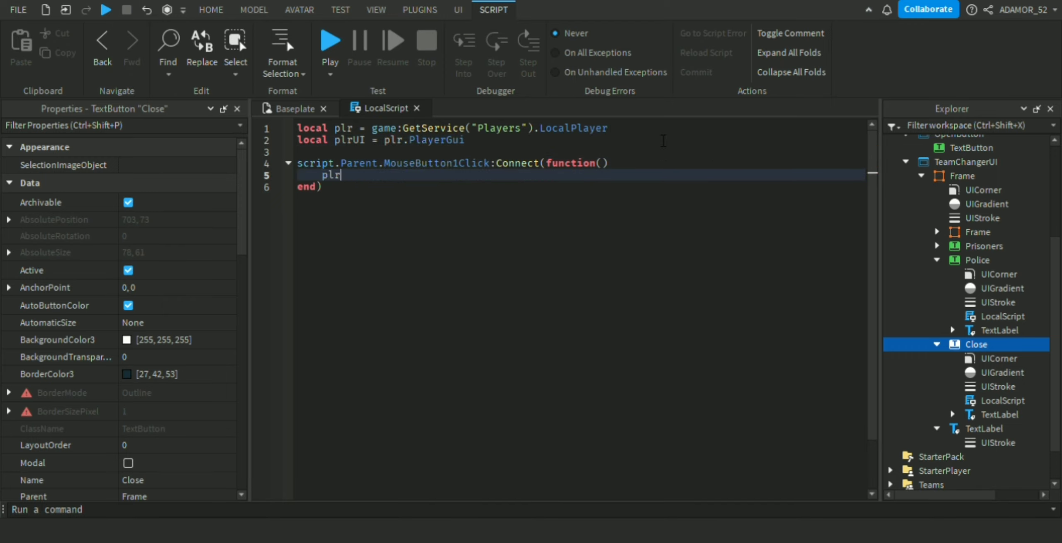
pyautogui.write('plr.OnTeleport')
pyautogui.press('Tab')
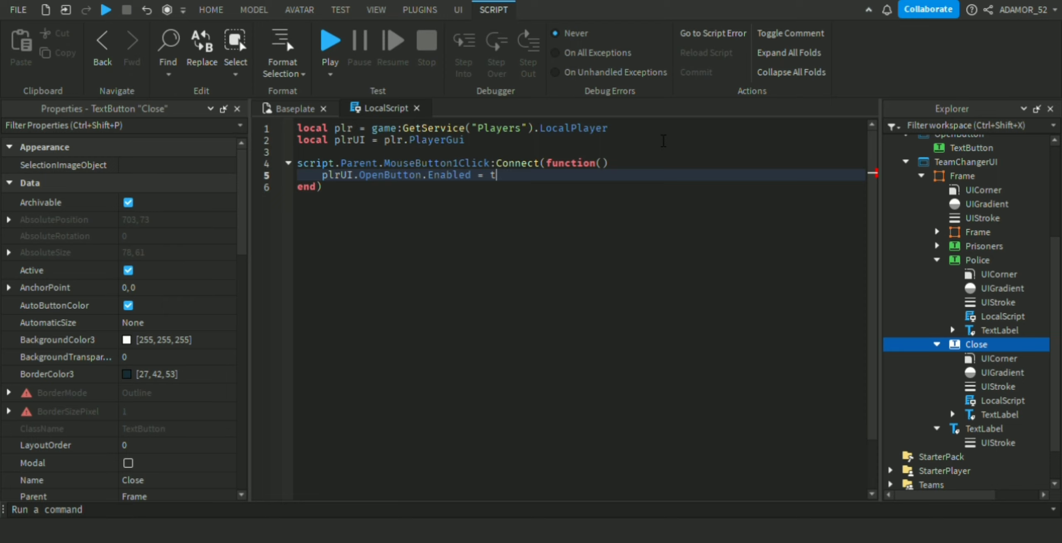
pyautogui.press('Return')
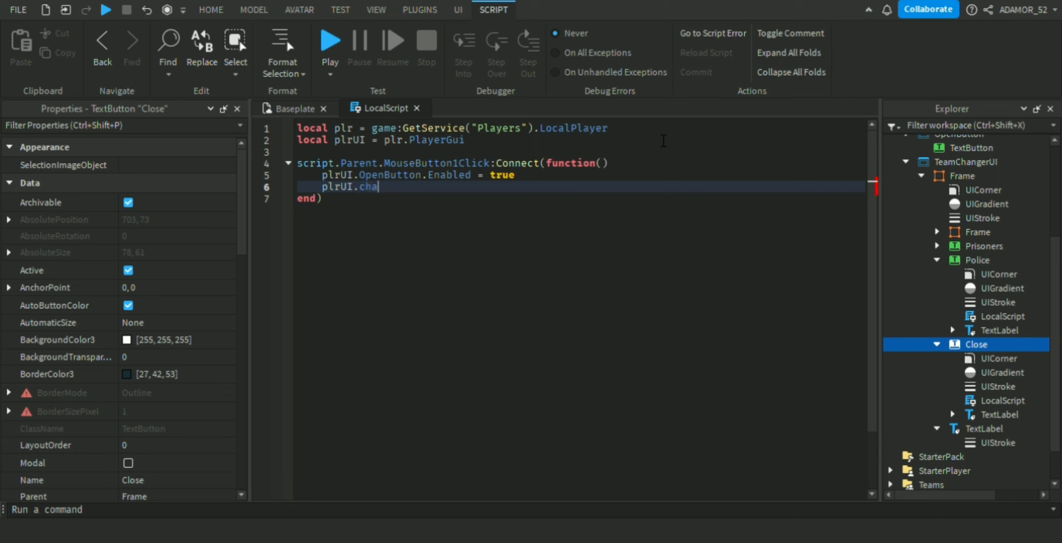
pyautogui.write('plrUI.cha')
pyautogui.press('Tab')
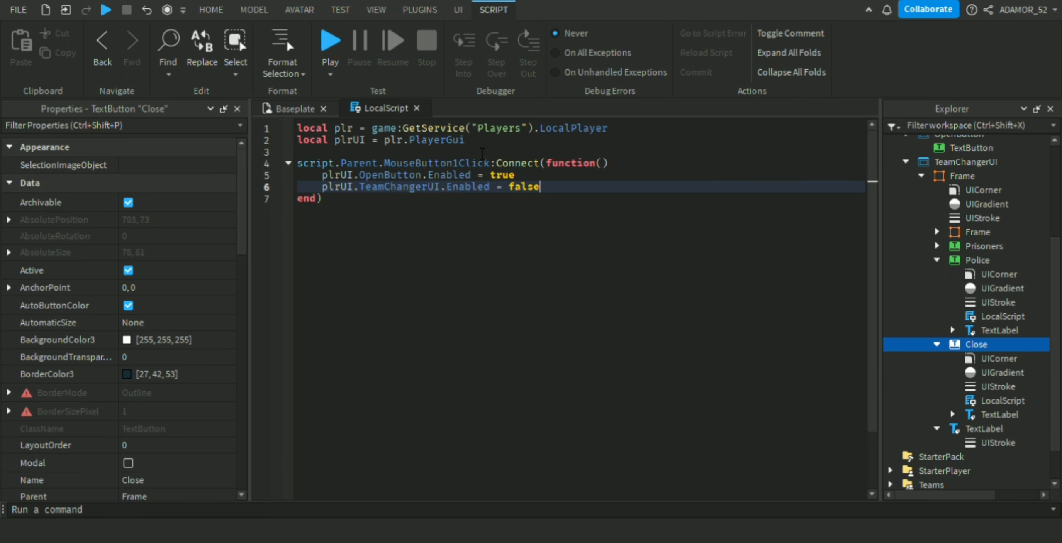
pyautogui.click(417, 108)
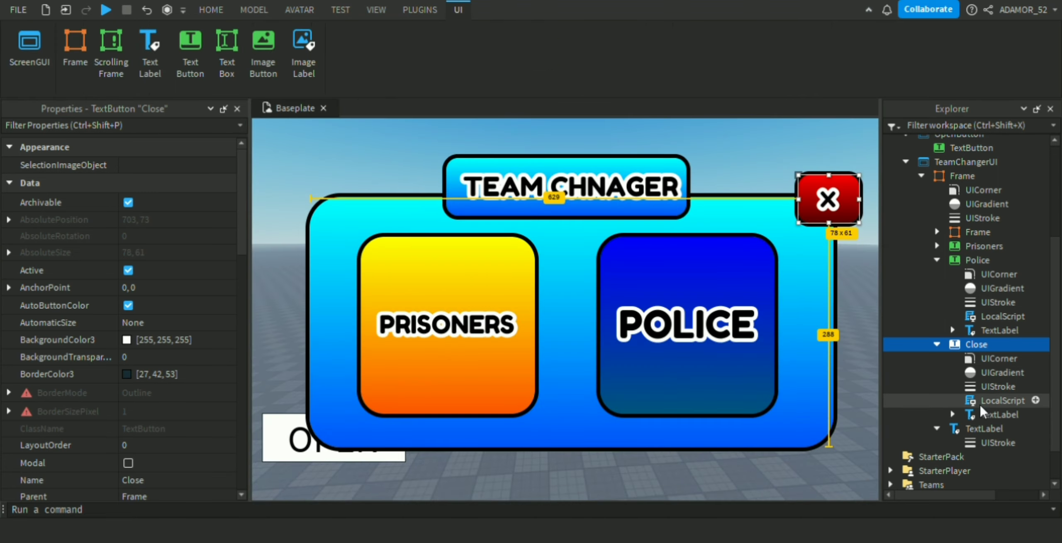
# - Copy the Close button's LocalScript into the TextButton of OpenButton
pyautogui.click(1003, 400)
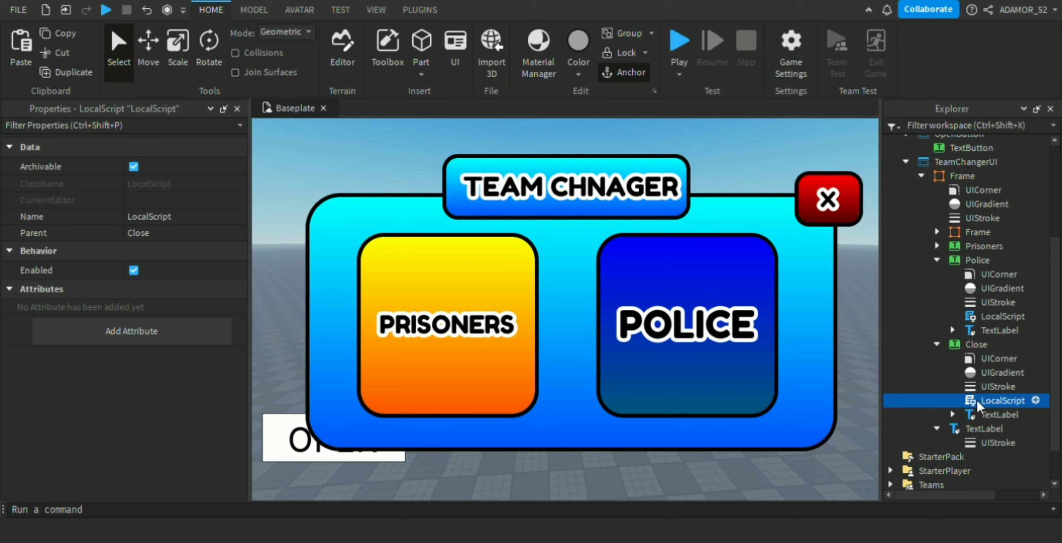
pyautogui.scroll(-1, 970, 400)
pyautogui.scroll(2, 960, 261)
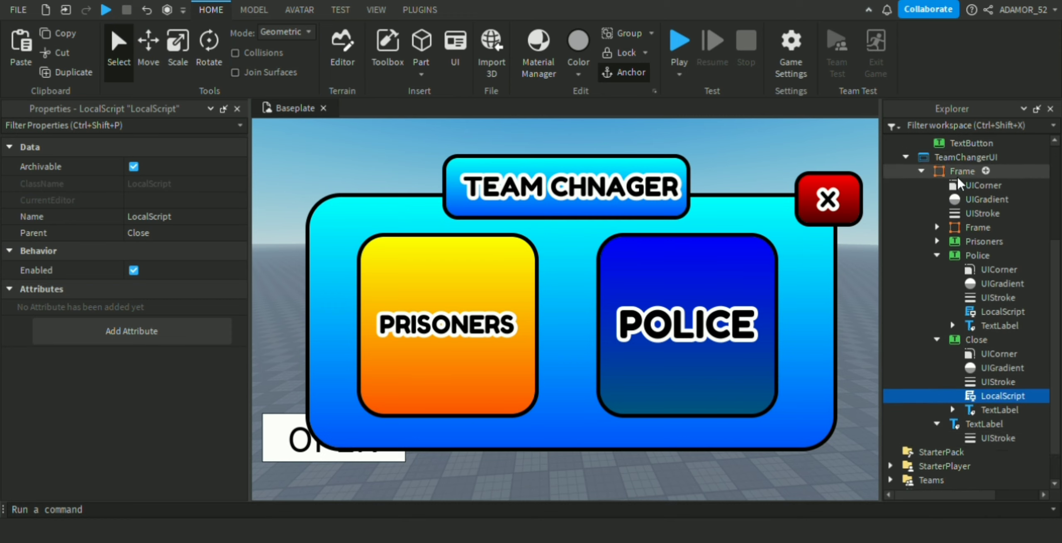
pyautogui.click(941, 186)
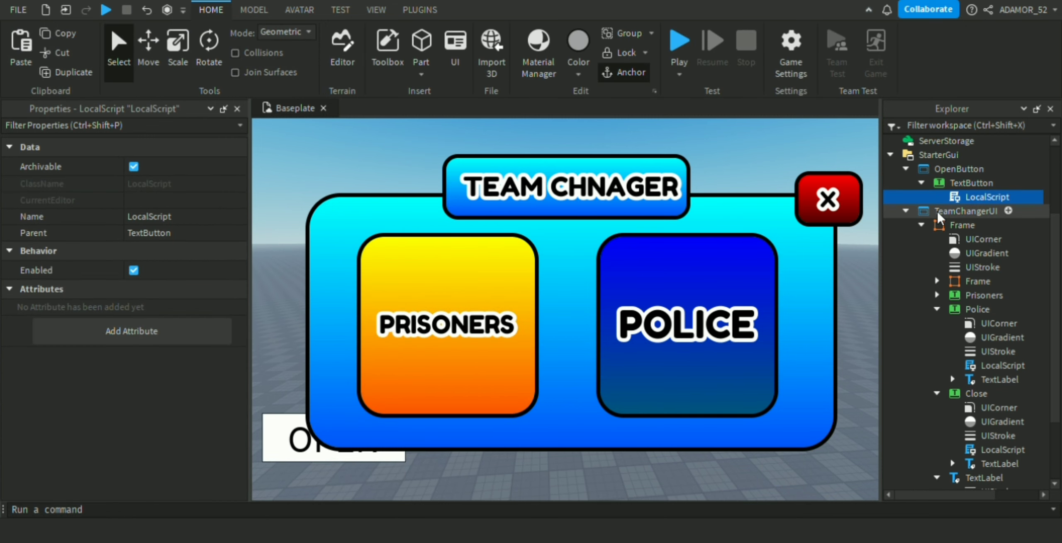
# - In the copied script, set plrUI.OpenButton.Enabled to false and plrUI.TeamChangerUI.Enabled to true, and close the script
pyautogui.doubleClick(955, 198)
pyautogui.doubleClick(513, 175)
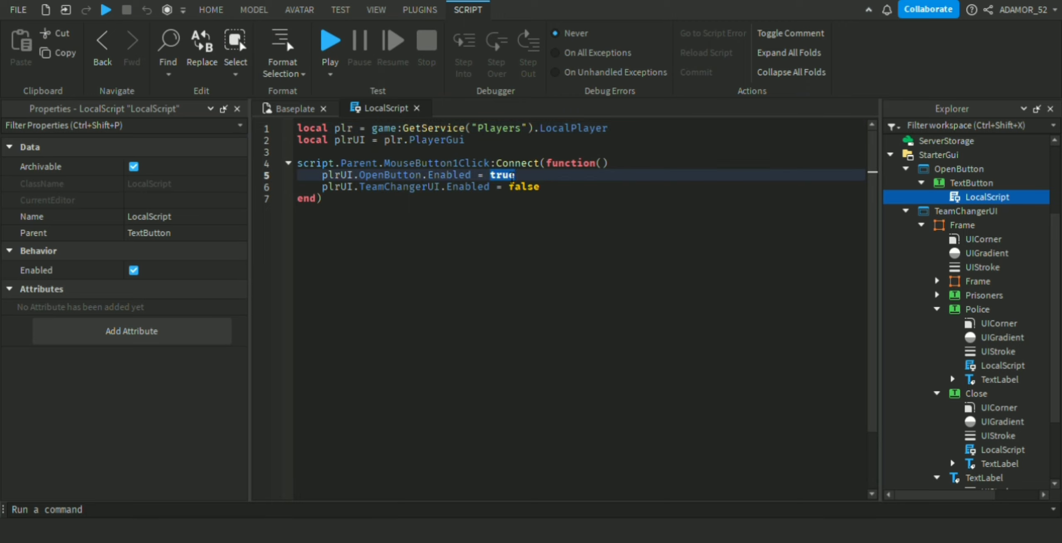
pyautogui.click(403, 186)
pyautogui.click(403, 175)
pyautogui.doubleClick(512, 175)
pyautogui.write('fas')
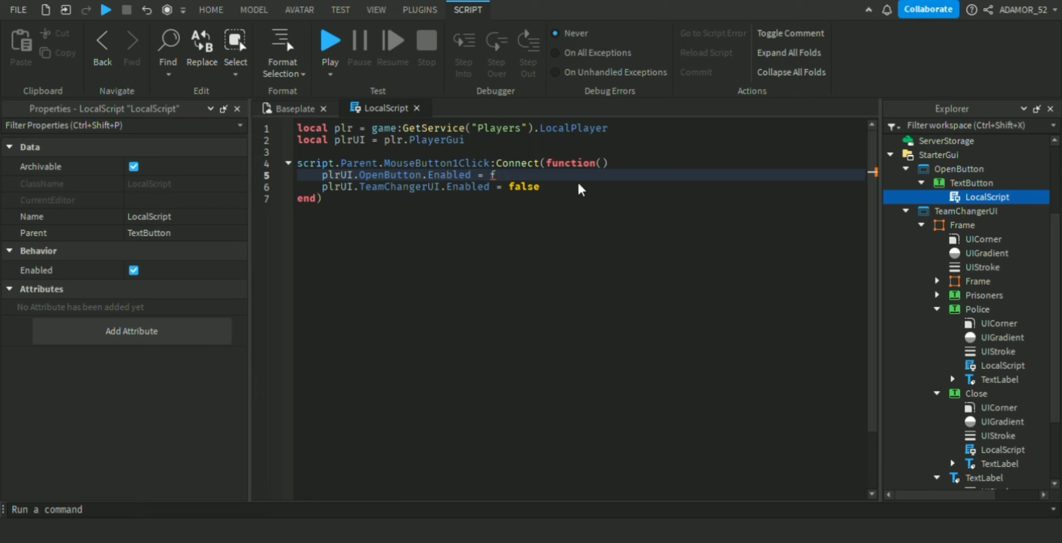
pyautogui.doubleClick(536, 189)
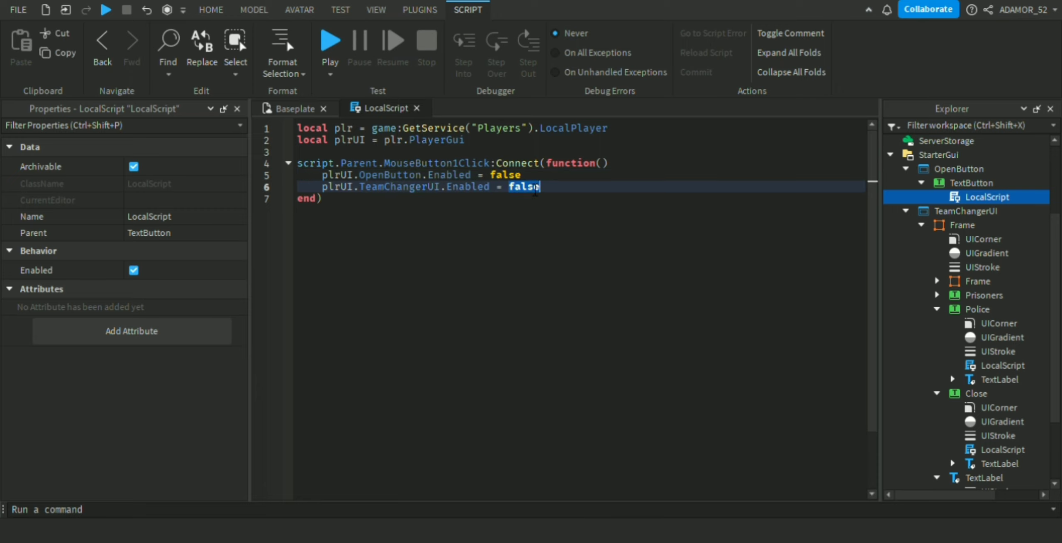
pyautogui.write('tru')
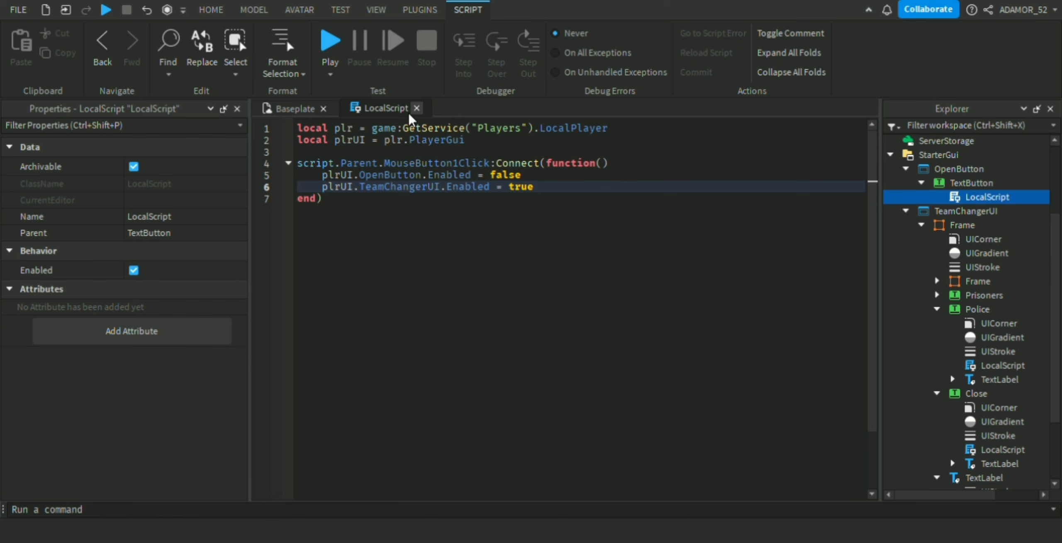
pyautogui.click(416, 108)
# - Turn off the Enabled property of the TeamChangerUI ScreenGui
pyautogui.click(966, 211)
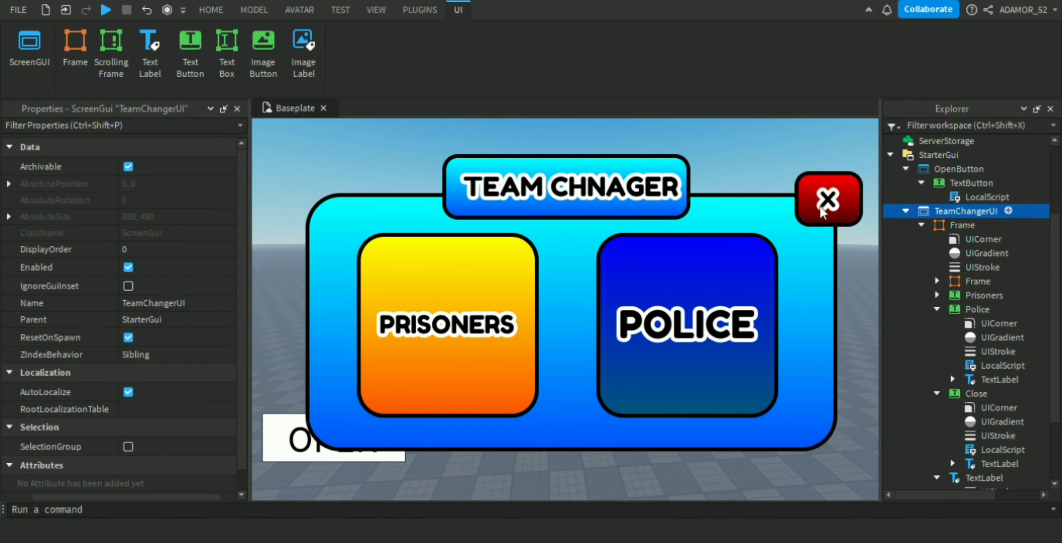
pyautogui.click(176, 275)
pyautogui.click(291, 162)
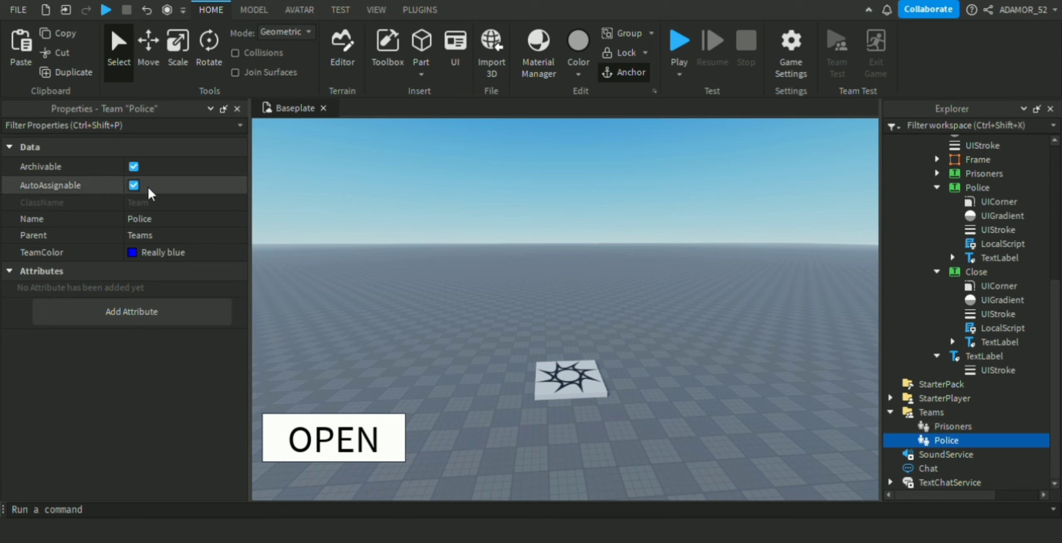
# - Turn off AutoAssignable for the Police team
pyautogui.click(134, 185)
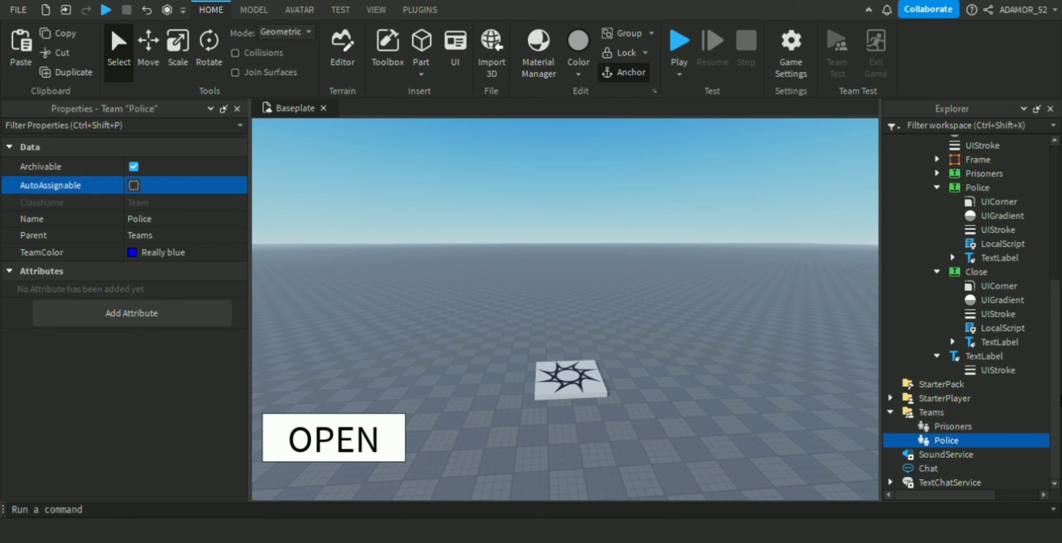
pyautogui.click(953, 426)
pyautogui.click(945, 440)
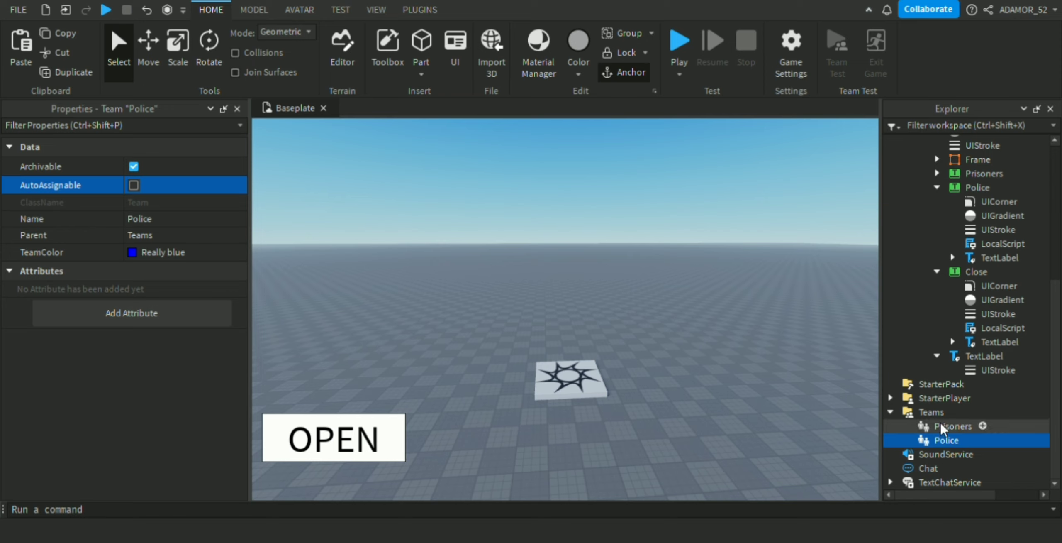
# - Compare the AutoAssignable settings of the Prisoners and Police teams
pyautogui.click(940, 428)
pyautogui.click(944, 441)
pyautogui.click(950, 426)
pyautogui.click(946, 440)
pyautogui.click(931, 412)
pyautogui.click(950, 426)
pyautogui.click(924, 441)
pyautogui.moveTo(454, 287); pyautogui.dragTo(452, 267, button='middle')
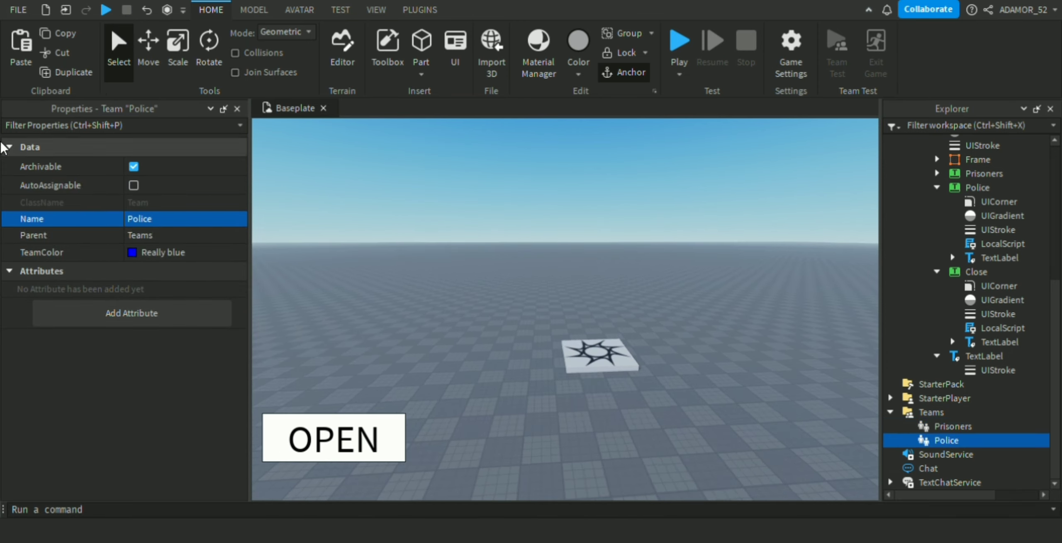
pyautogui.click(948, 426)
pyautogui.click(942, 440)
pyautogui.click(940, 431)
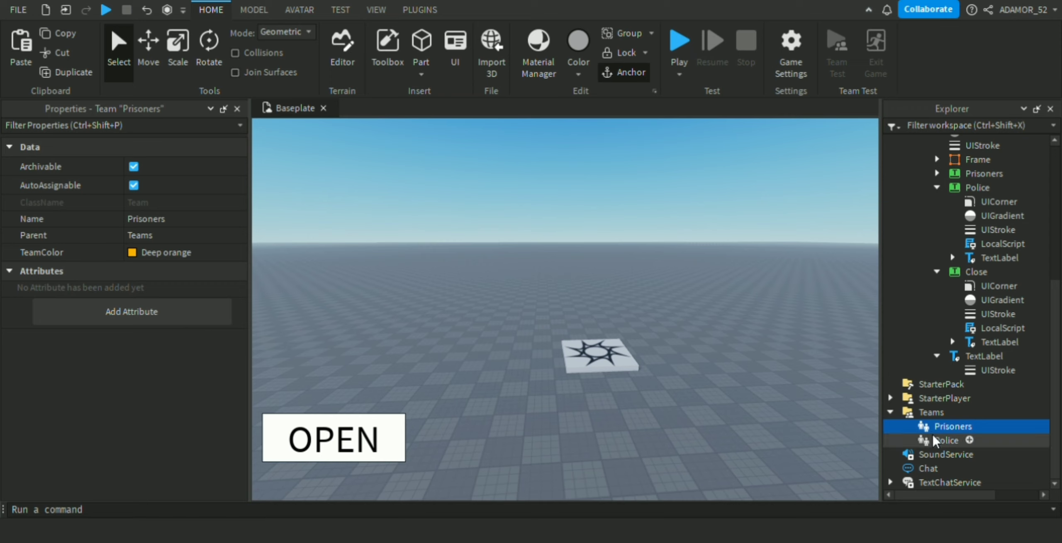
pyautogui.keyDown('ctrl'); pyautogui.click(934, 439); pyautogui.keyUp('ctrl')
pyautogui.click(940, 426)
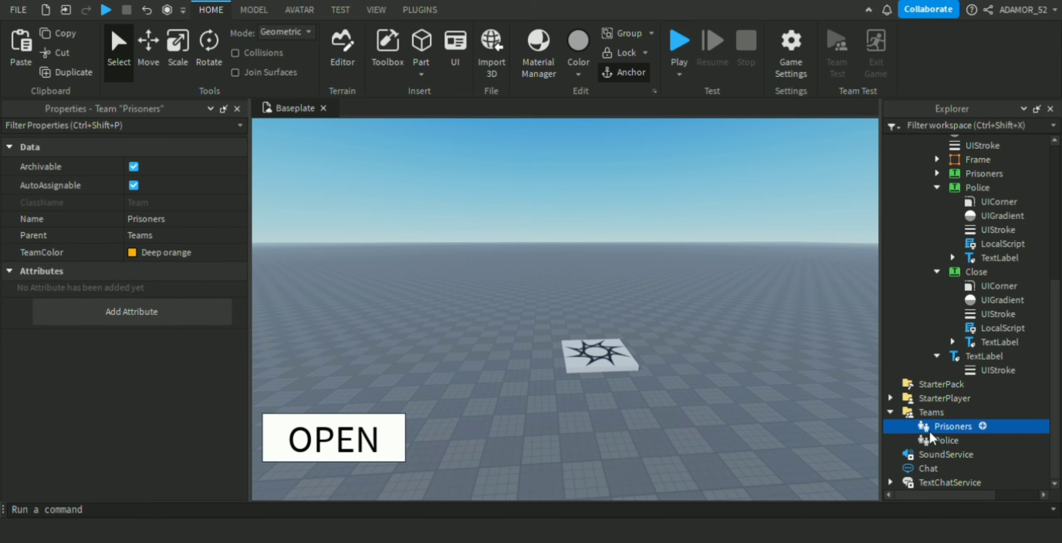
# - Start a playtest, open the team changer panel with the OPEN button, and close it with the X button
pyautogui.click(784, 404)
pyautogui.moveTo(758, 321); pyautogui.dragTo(733, 330, button='middle')
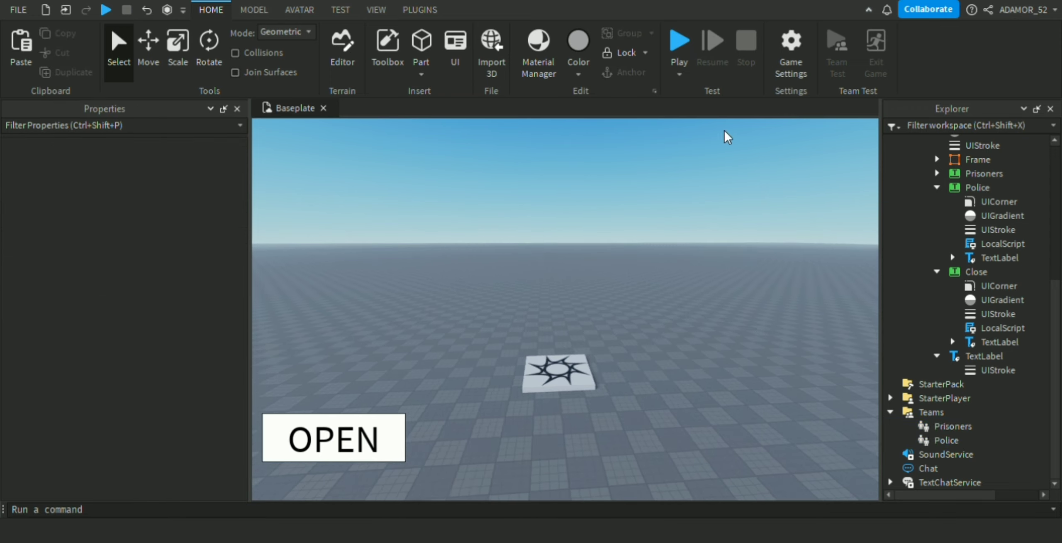
pyautogui.click(683, 47)
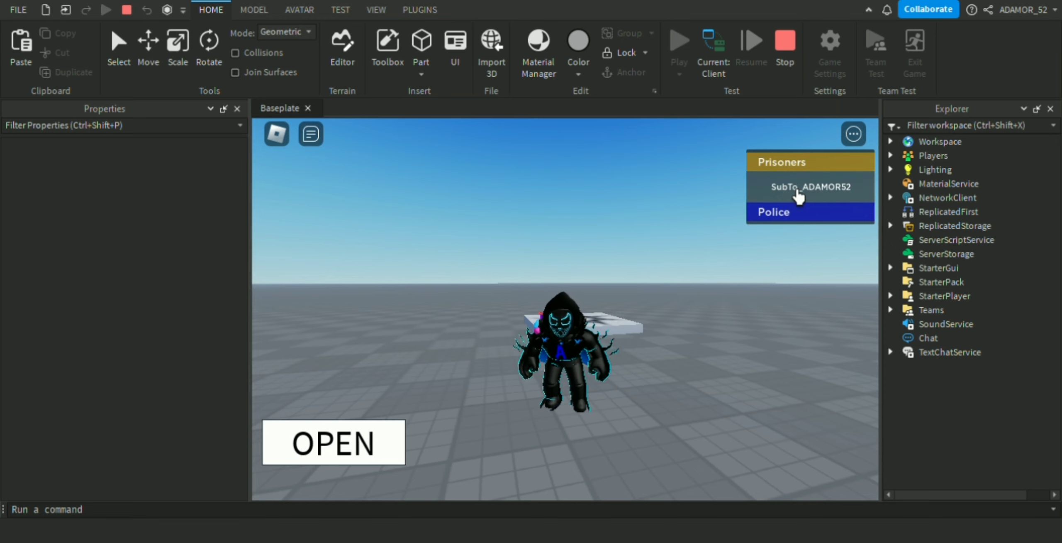
pyautogui.click(349, 441)
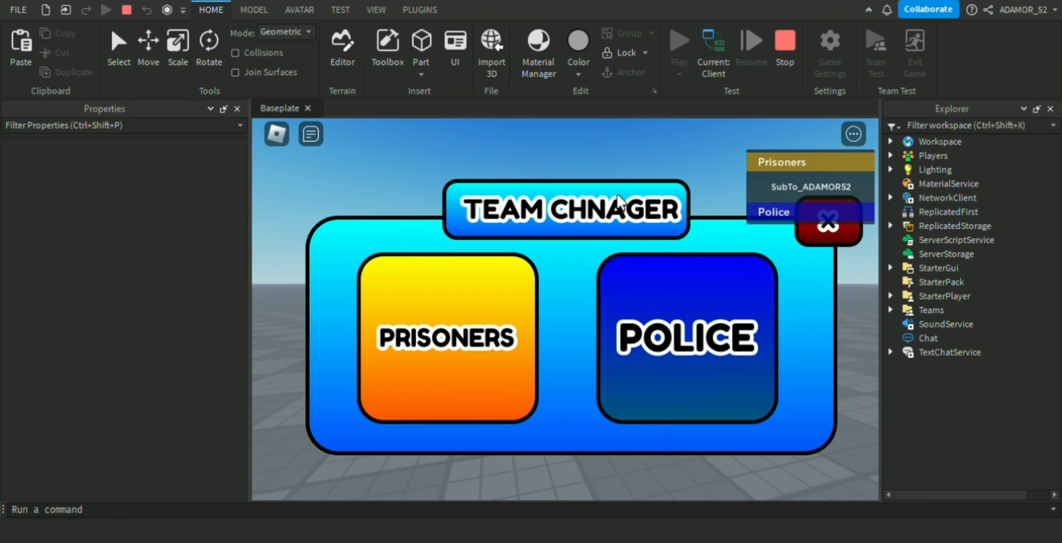
pyautogui.click(830, 224)
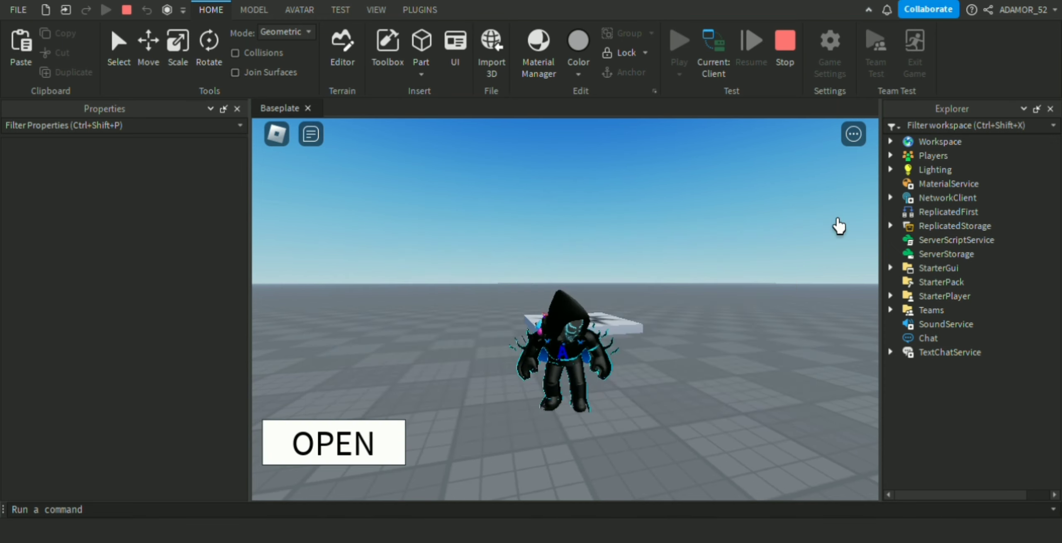
# - Open the team changer panel with the OPEN button, close it with the X button, and reopen it
pyautogui.click(386, 441)
pyautogui.click(913, 212)
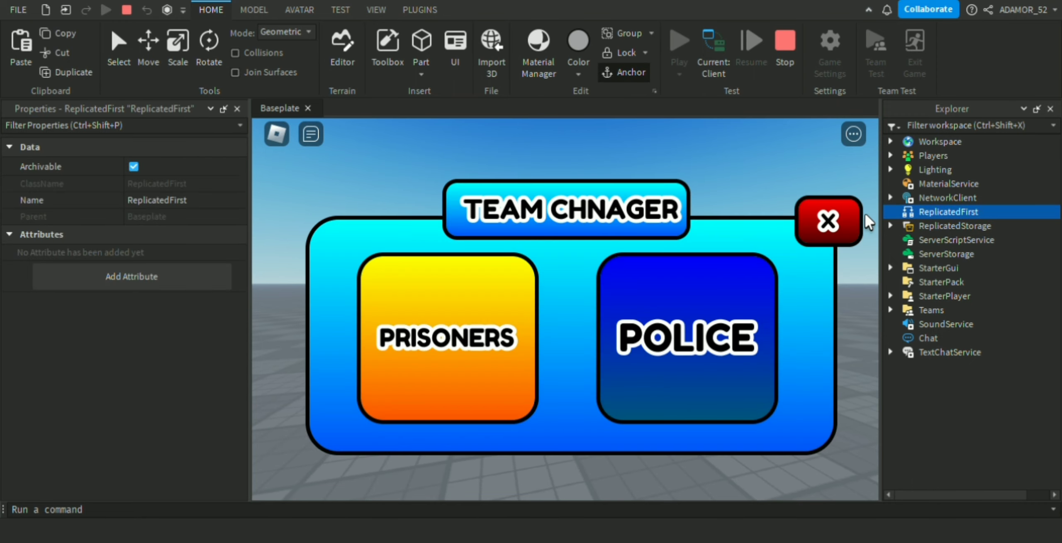
pyautogui.click(849, 224)
pyautogui.click(374, 440)
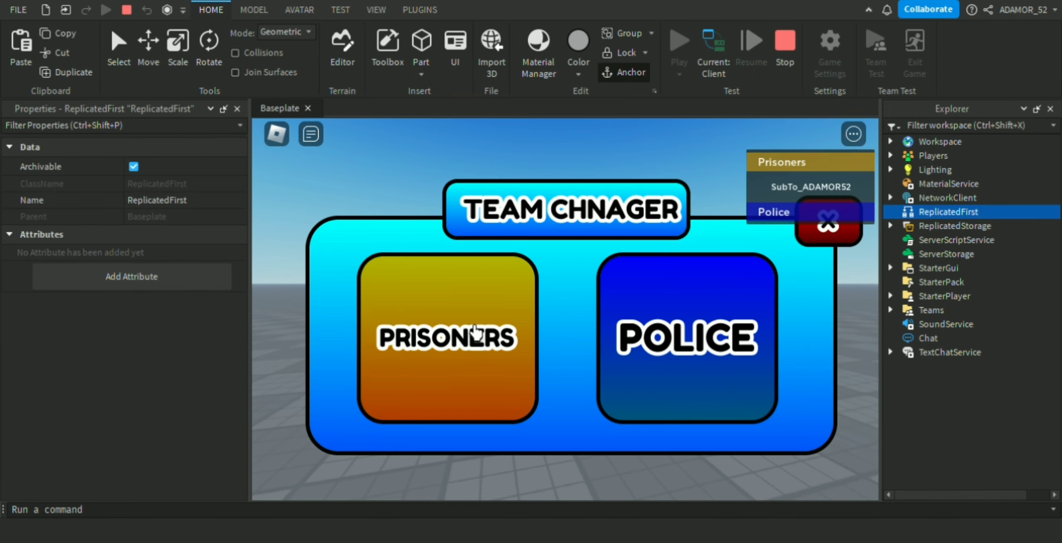
# - Test the PRISONERS button and switch the player to the Police team, showing the chat window to check the team messages
pyautogui.click(476, 297)
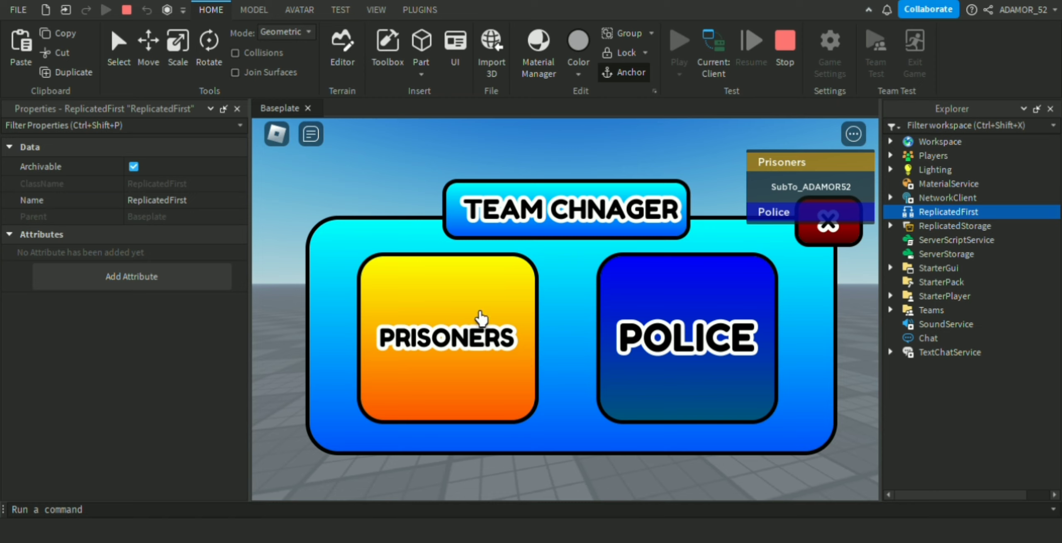
pyautogui.click(502, 291)
pyautogui.click(671, 309)
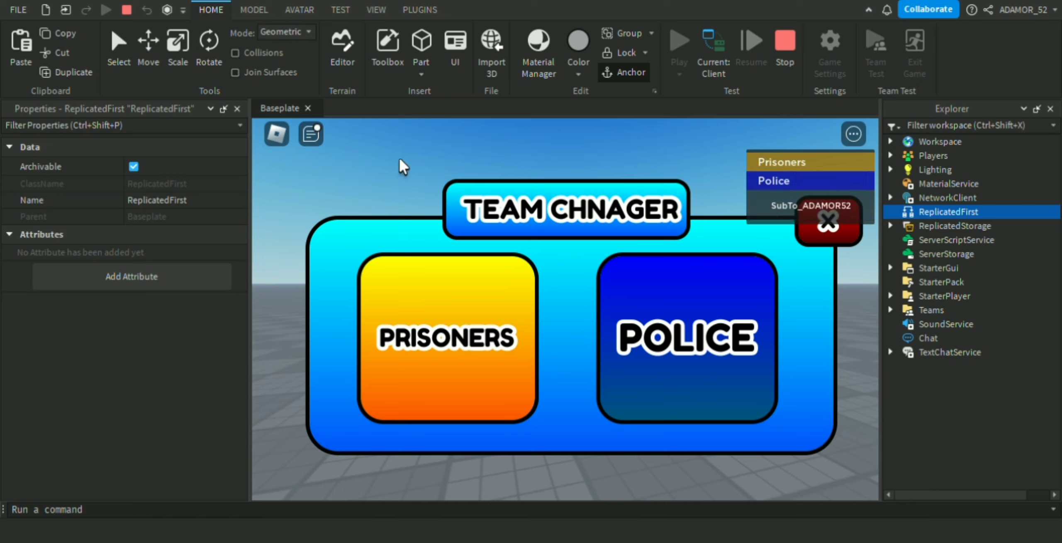
pyautogui.click(310, 134)
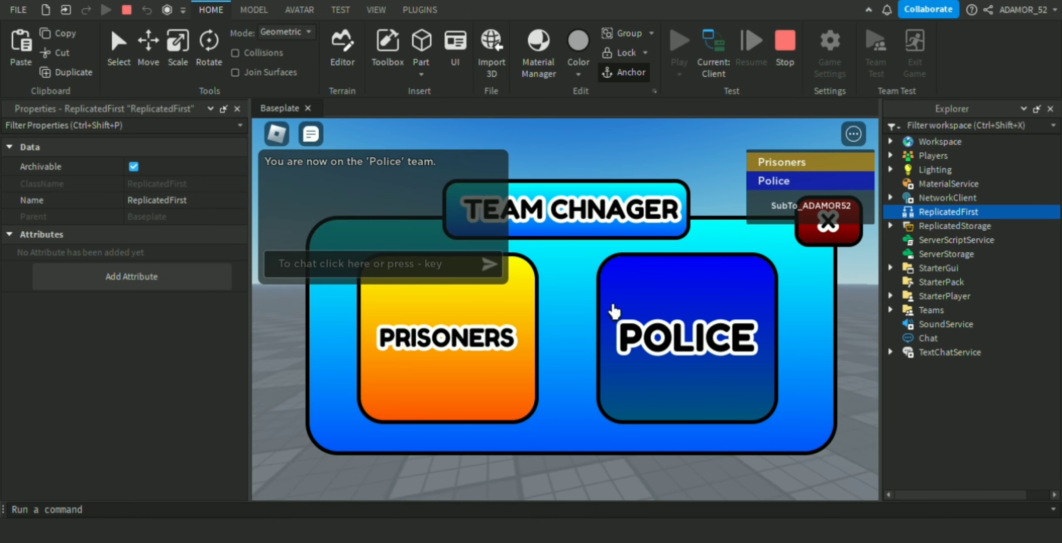
# - Alternate the player between the Prisoners and Police teams several times, ending on Police, and close the team changer panel
pyautogui.click(435, 340)
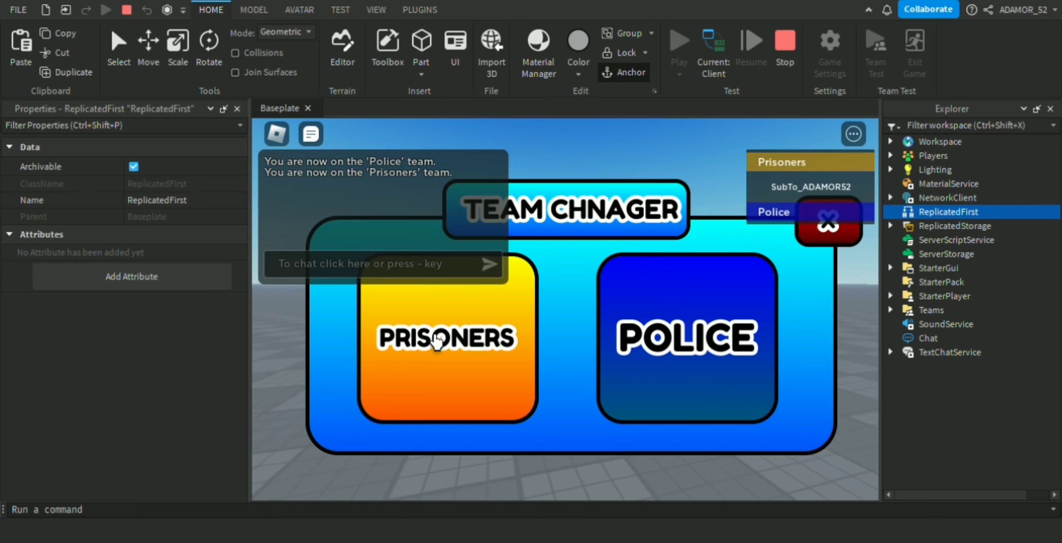
pyautogui.click(734, 326)
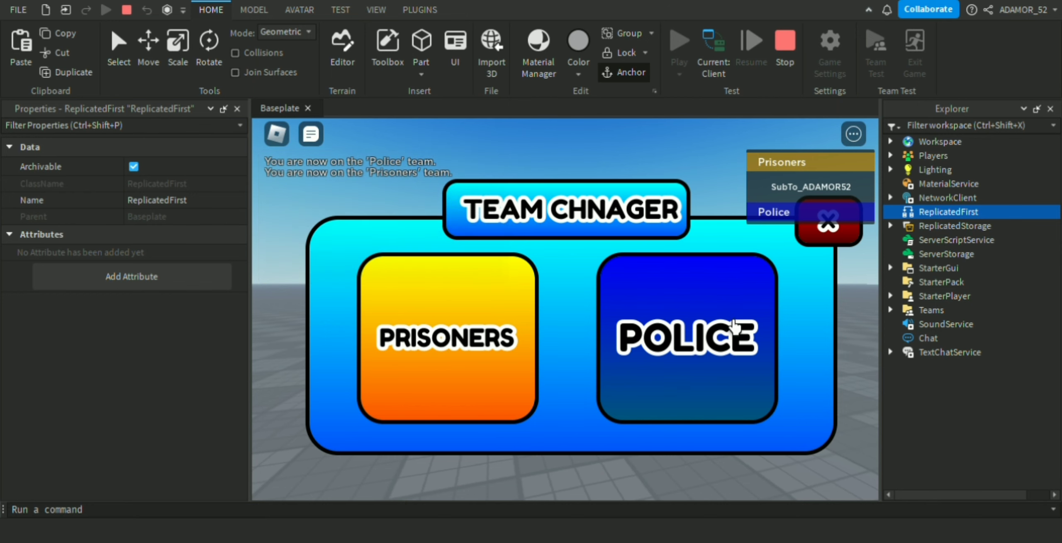
pyautogui.click(463, 324)
pyautogui.click(636, 332)
pyautogui.click(450, 332)
pyautogui.click(710, 312)
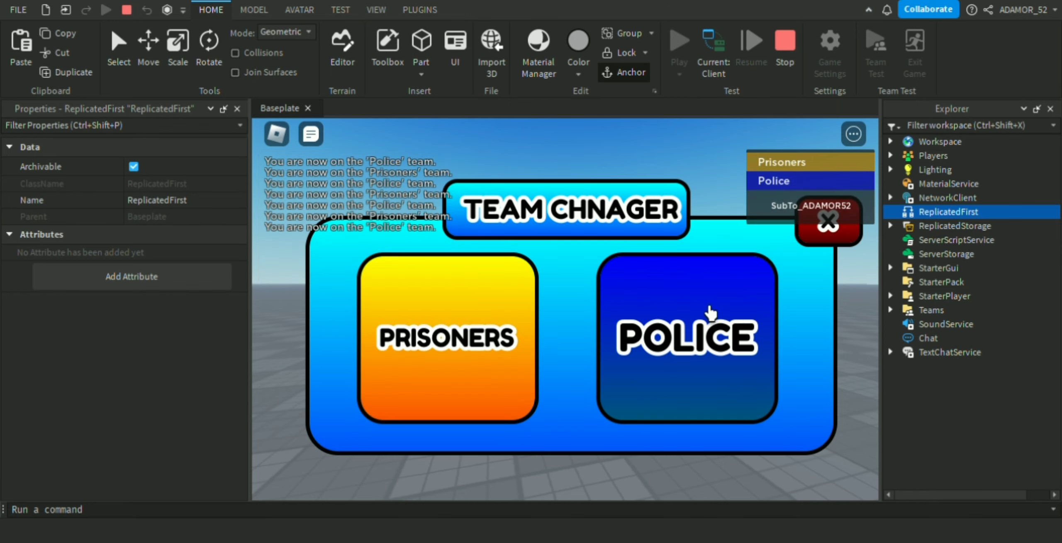
pyautogui.press('Tab')
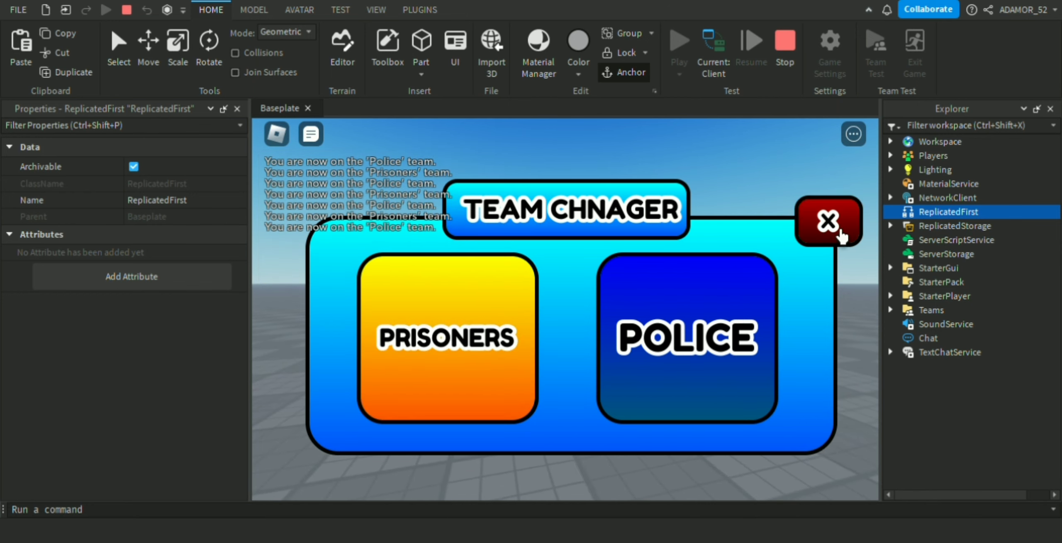
pyautogui.click(840, 233)
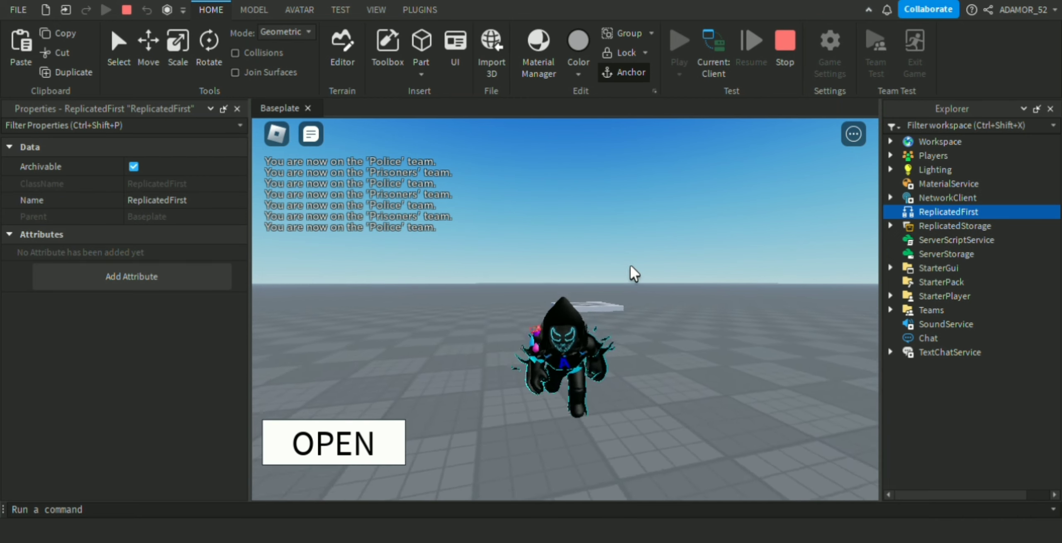
# - Move the avatar on the baseplate and show the player list to inspect its team assignment
pyautogui.press('s')
pyautogui.press('space')
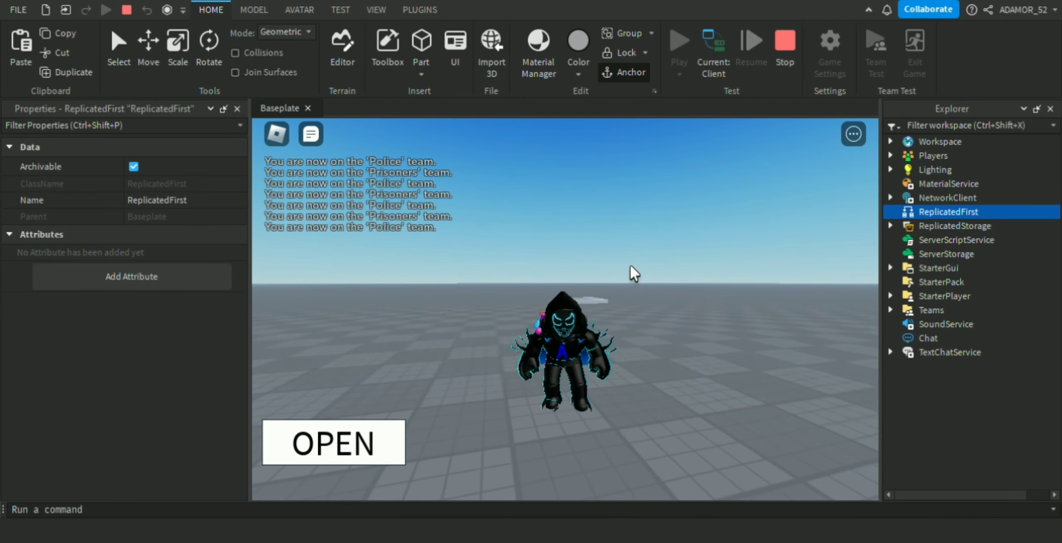
pyautogui.press('Tab')
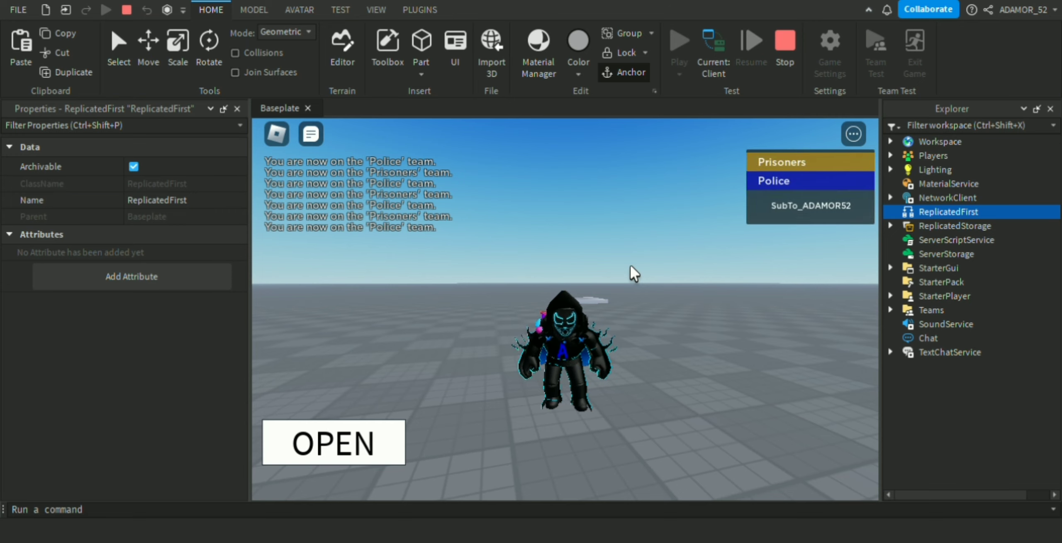
pyautogui.scroll(3, 629, 264)
pyautogui.moveTo(630, 264); pyautogui.dragTo(612, 274, button='right')
pyautogui.scroll(-3, 630, 264)
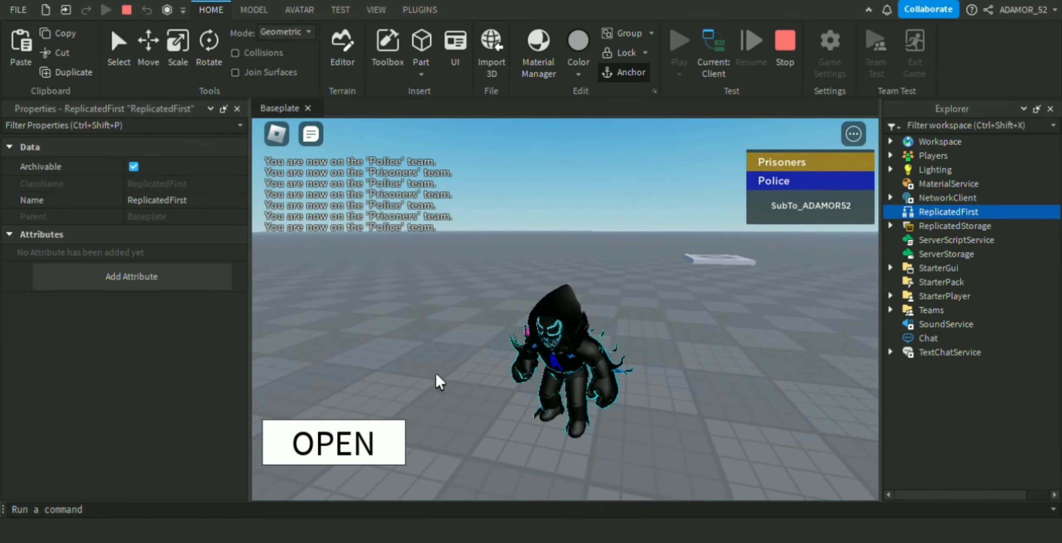
pyautogui.scroll(-2, 552, 288)
pyautogui.scroll(2, 553, 288)
pyautogui.moveTo(553, 288); pyautogui.dragTo(570, 276, button='right')
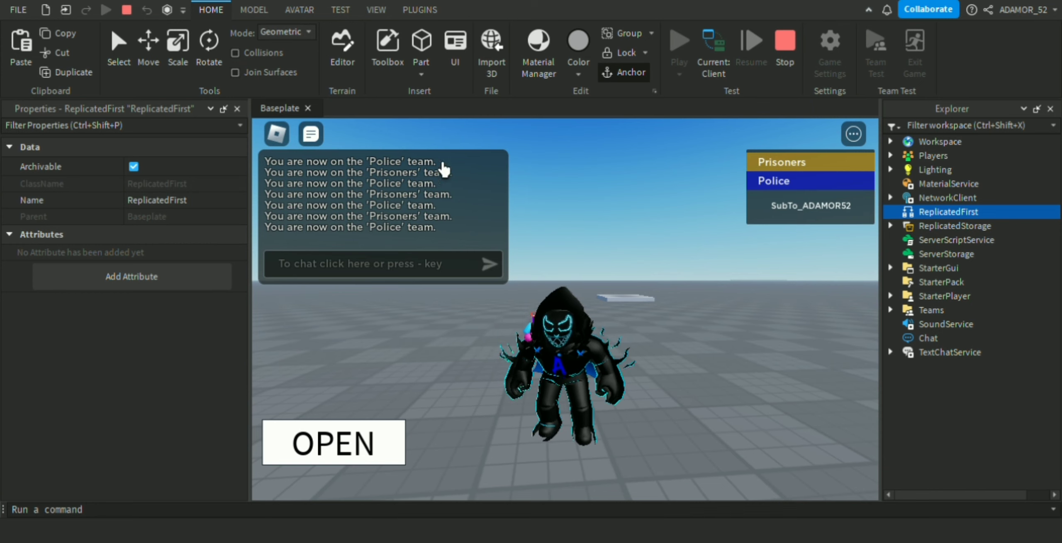
# - Test opening and closing the team changer panel once more while the player list is shown
pyautogui.click(377, 463)
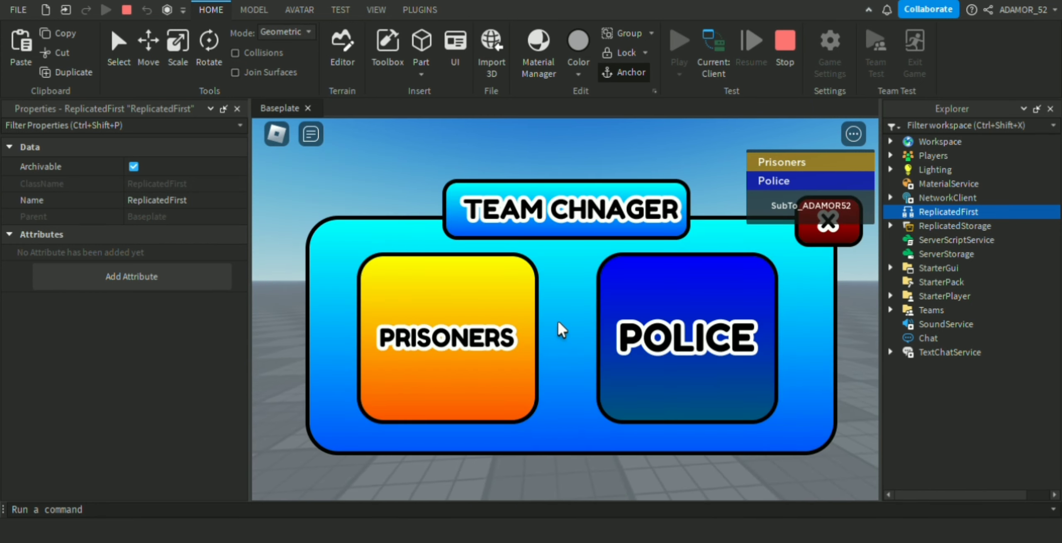
pyautogui.click(842, 241)
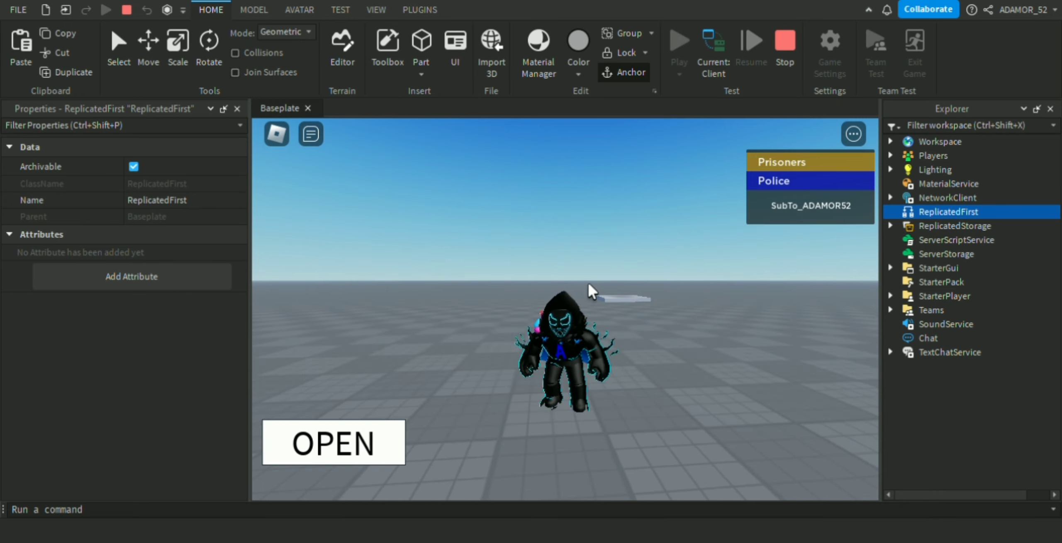